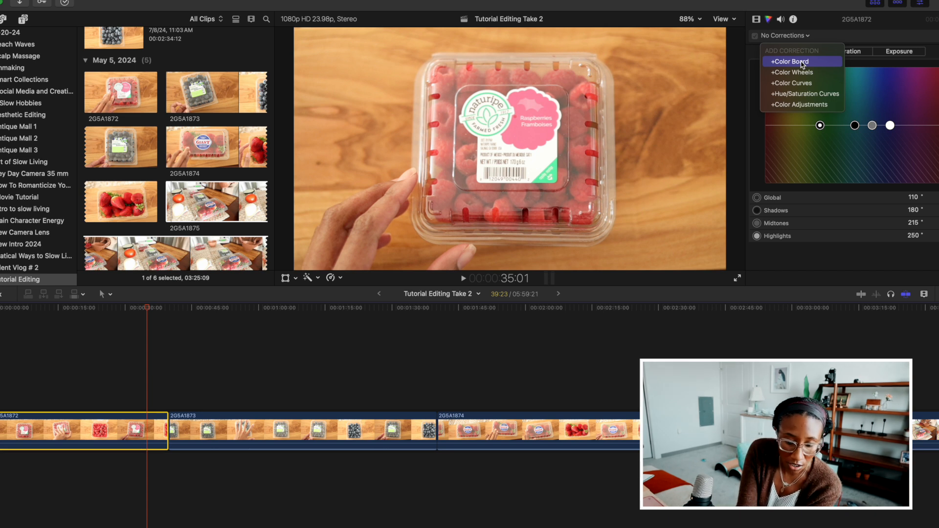
# Add a Color Wheels correction to clip 2G5A1872, try the shadows brightness control, and review the wheels and temperature, tint and hue settings.
pyautogui.click(800, 73)
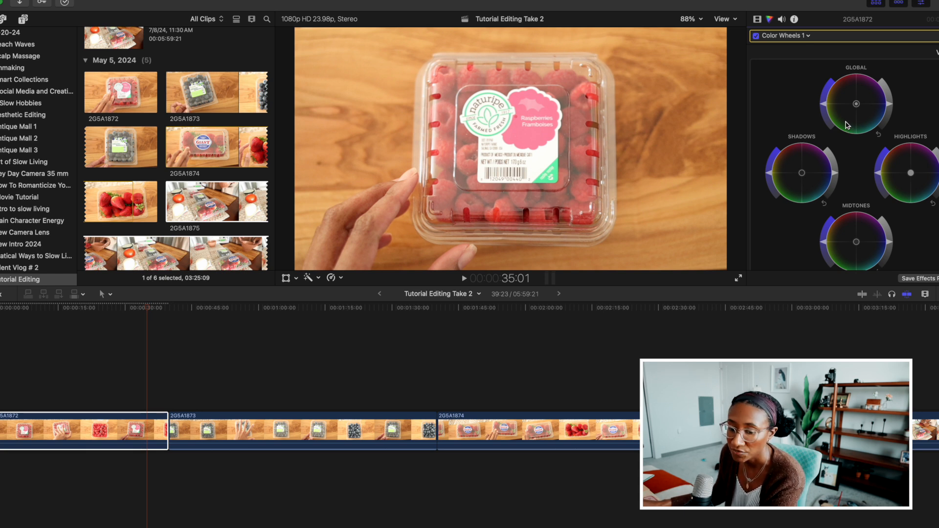
pyautogui.scroll(-3, 843, 121)
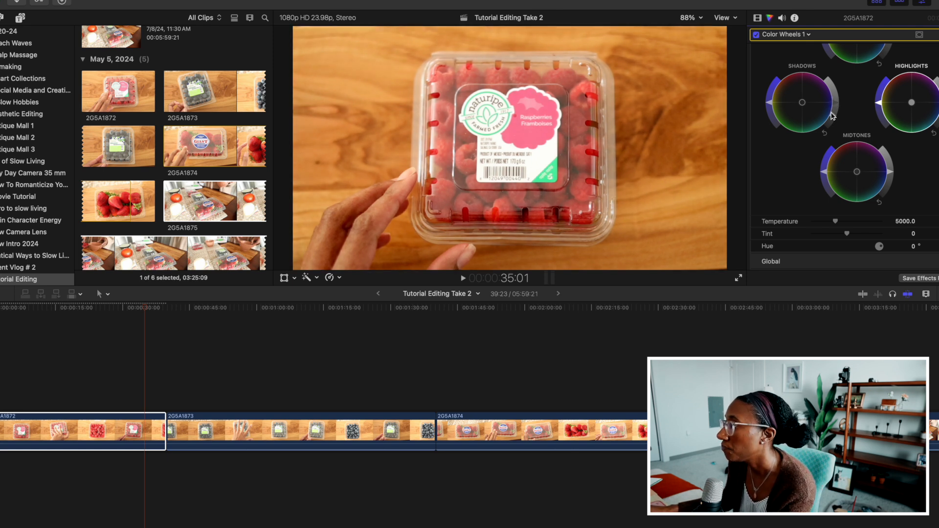
pyautogui.moveTo(831, 112)
pyautogui.mouseDown()
pyautogui.moveTo(834, 93)
pyautogui.moveTo(835, 102)
pyautogui.mouseUp()
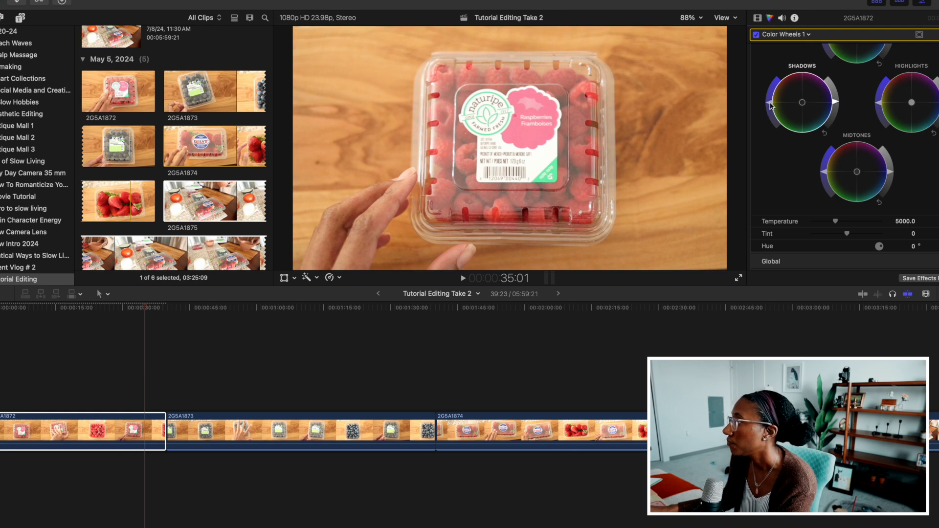
pyautogui.scroll(-3, 853, 141)
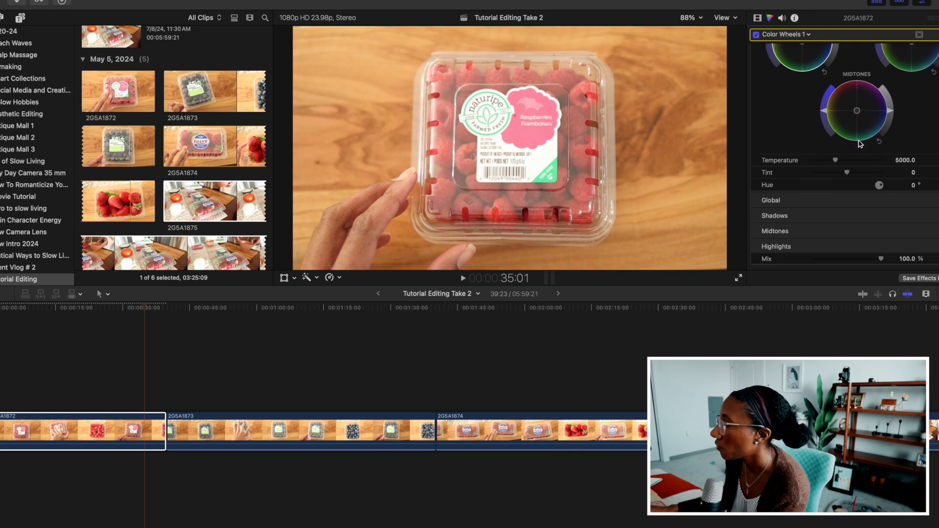
pyautogui.scroll(5, 859, 143)
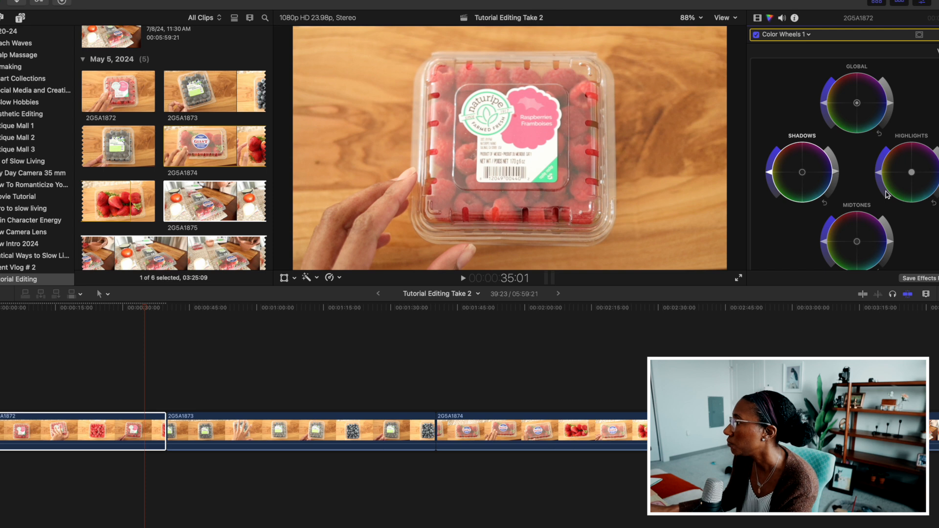
pyautogui.scroll(-3, 863, 210)
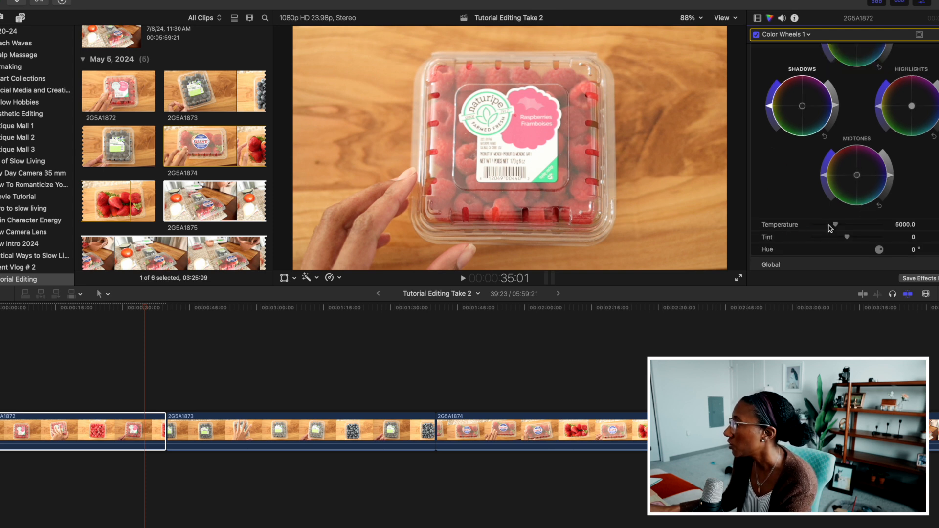
pyautogui.scroll(3, 858, 210)
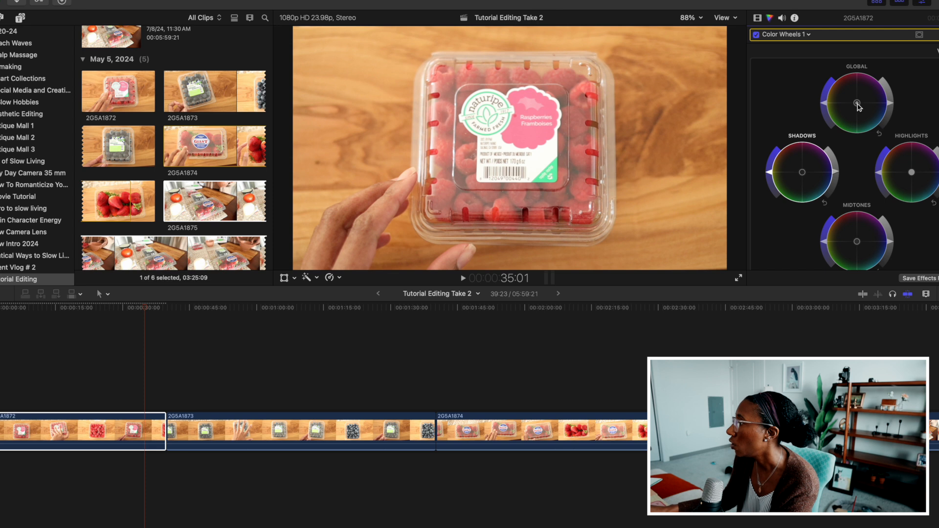
pyautogui.scroll(-3, 878, 161)
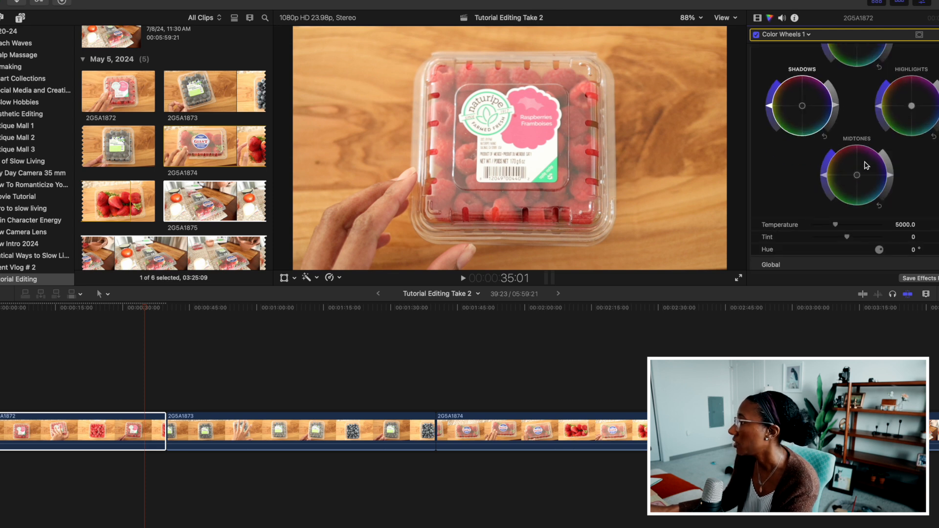
# Add a Hue/Saturation Curves correction to clip 2G5A1872 and review the available hue and saturation curves.
pyautogui.click(783, 34)
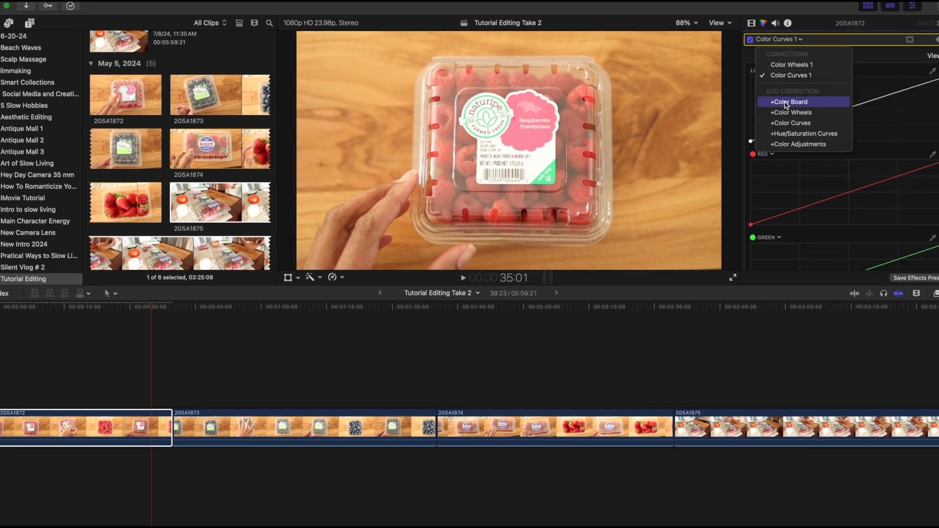
pyautogui.click(802, 133)
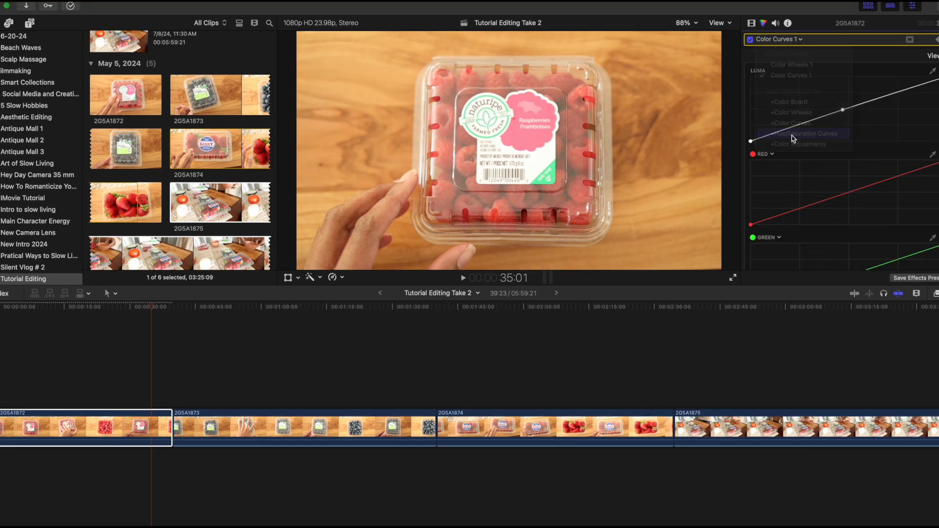
pyautogui.scroll(-10, 849, 138)
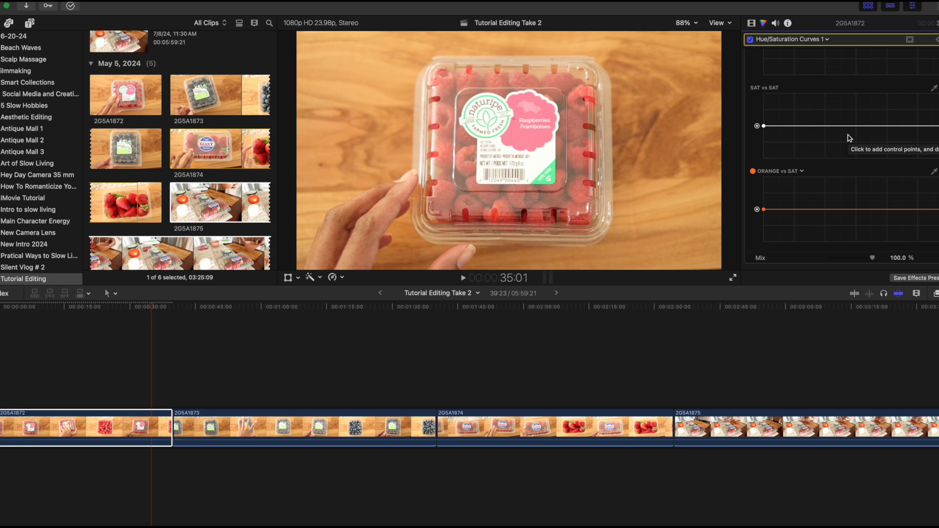
pyautogui.scroll(2, 855, 103)
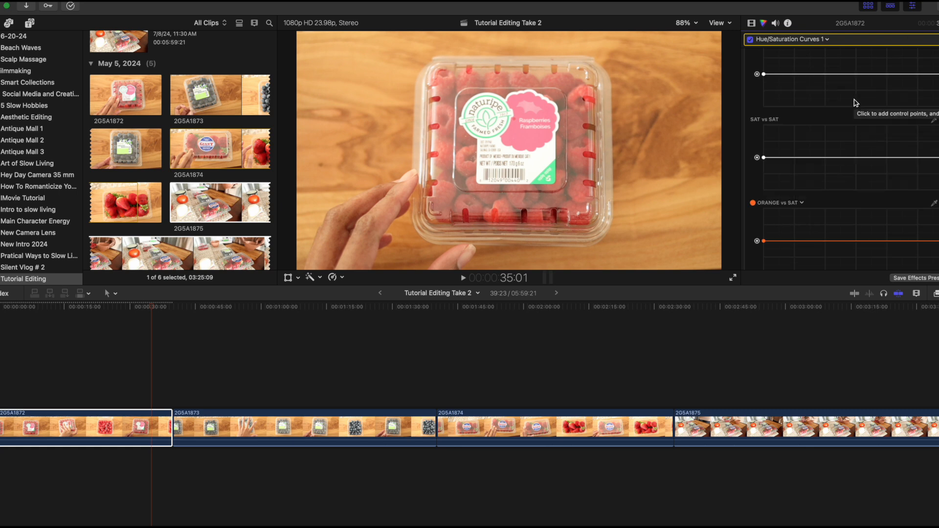
pyautogui.scroll(-1, 853, 104)
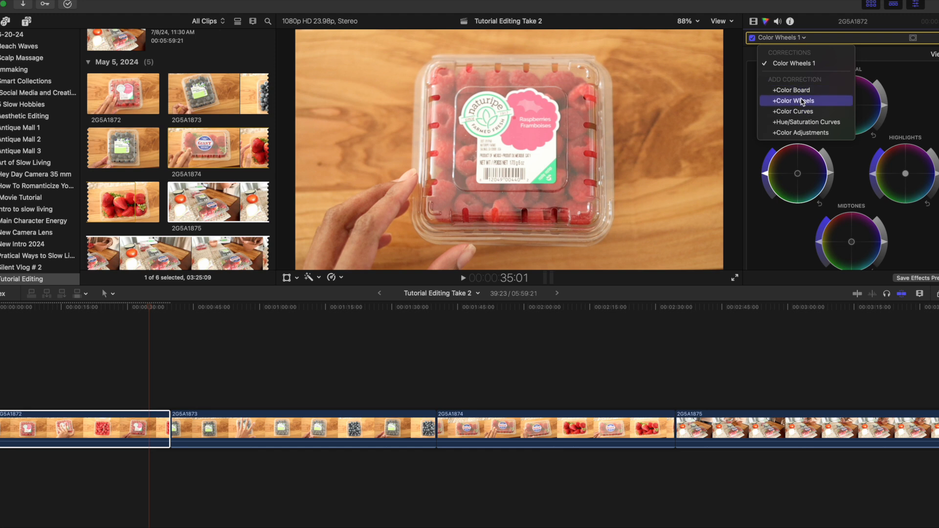
# Add a Color Curves correction to clip 2G5A1872 and place a control point near the middle of the luma curve.
pyautogui.click(803, 112)
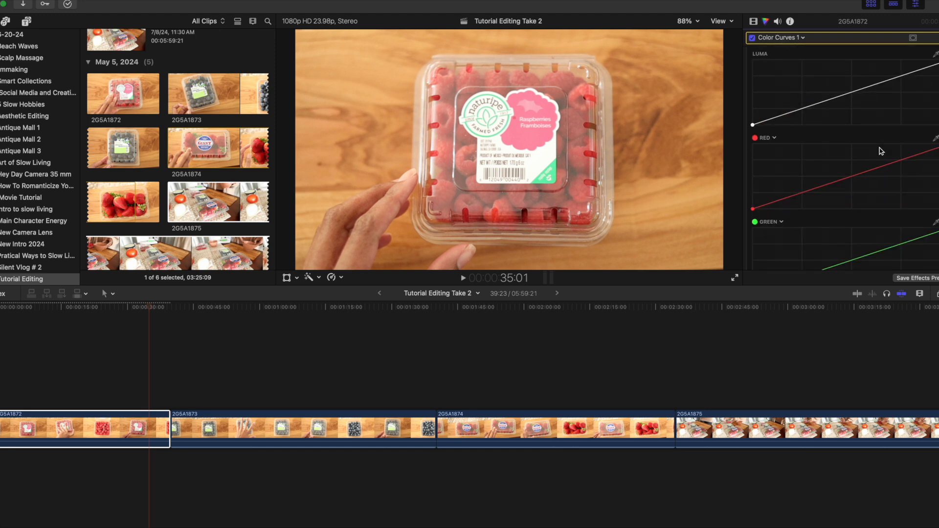
pyautogui.scroll(-2, 881, 151)
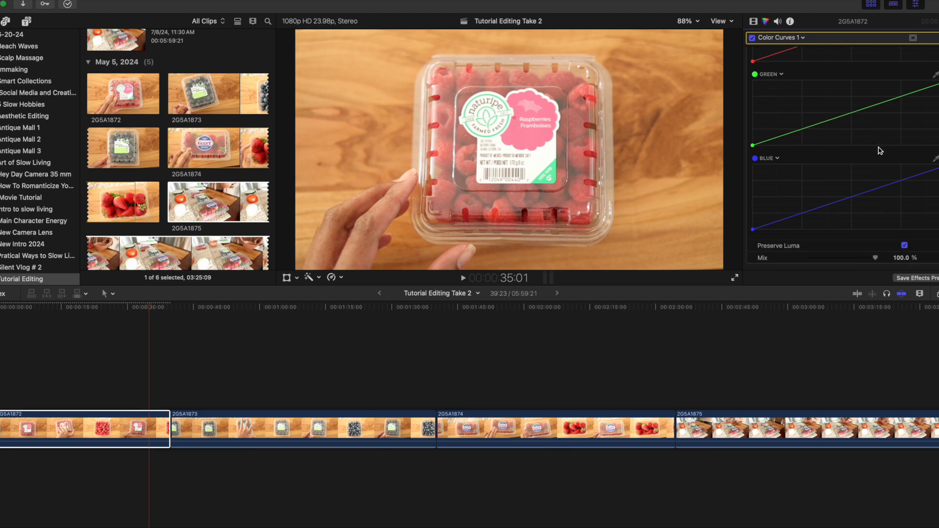
pyautogui.scroll(5, 880, 150)
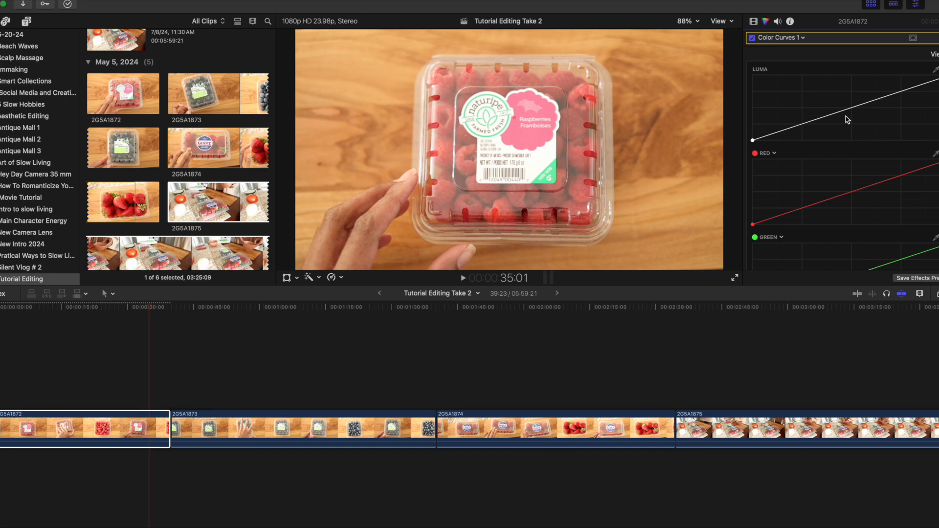
pyautogui.moveTo(845, 109)
pyautogui.mouseDown()
pyautogui.moveTo(841, 100)
pyautogui.moveTo(847, 121)
pyautogui.moveTo(844, 108)
pyautogui.mouseUp()
pyautogui.scroll(-6, 853, 135)
pyautogui.scroll(-1, 852, 135)
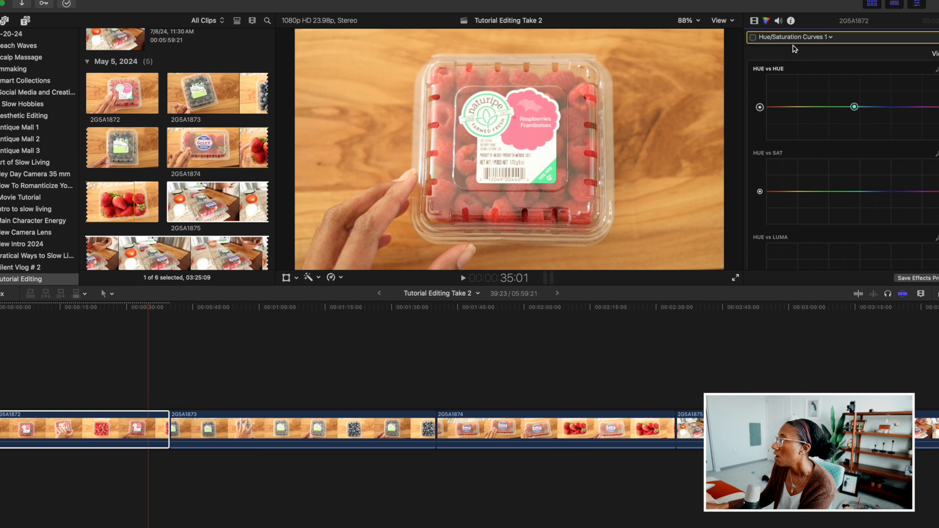
# Add a Color Board correction to clip 2G5A1872 and view its saturation and exposure controls.
pyautogui.click(793, 38)
pyautogui.click(792, 111)
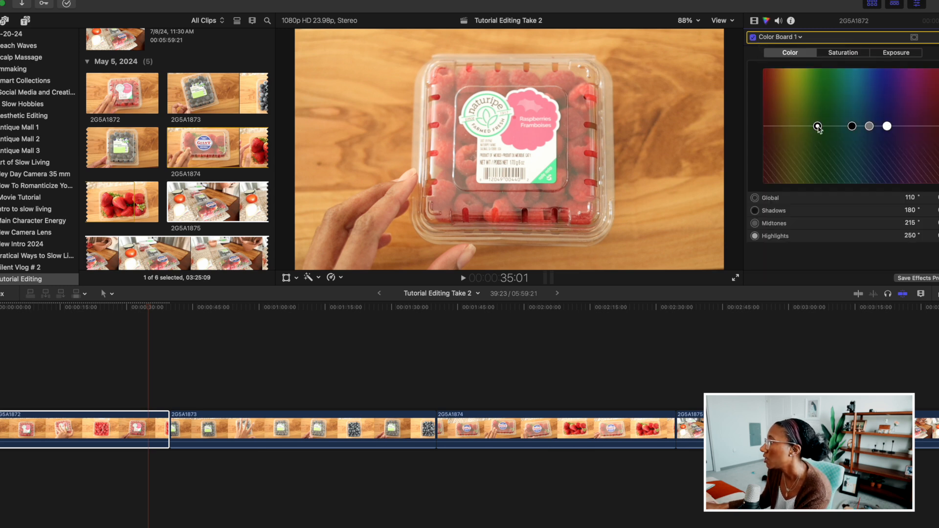
pyautogui.click(841, 53)
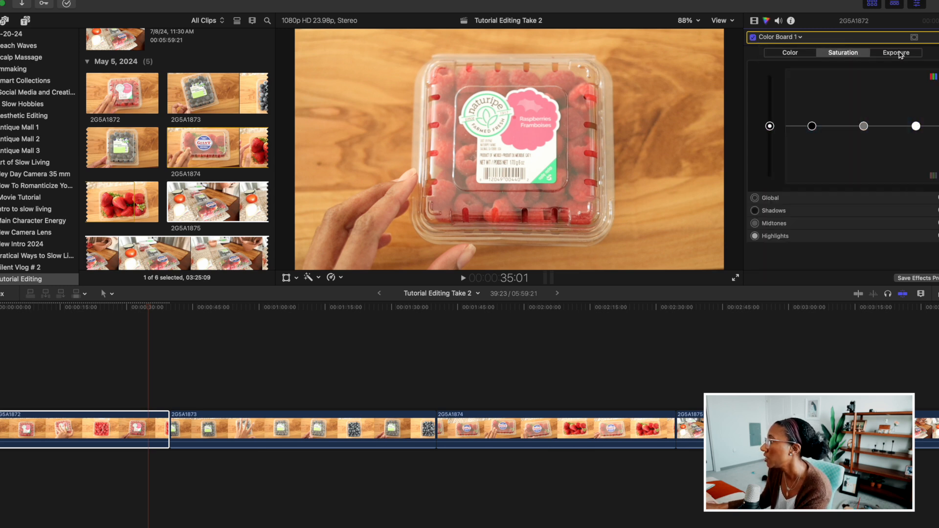
pyautogui.click(896, 53)
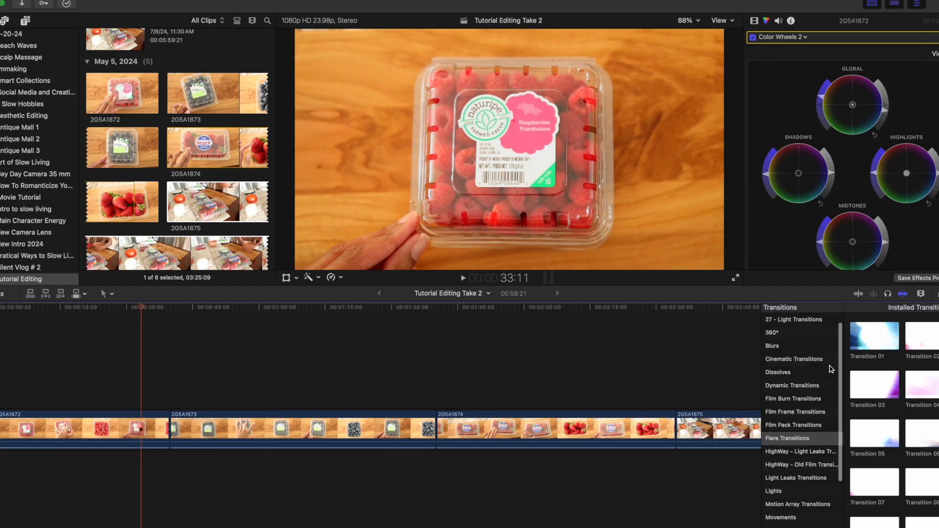
# Open the Effects browser and compare the Color Board Presets and Color Grading Presets categories, finishing on Color Board Presets.
pyautogui.scroll(2, 828, 369)
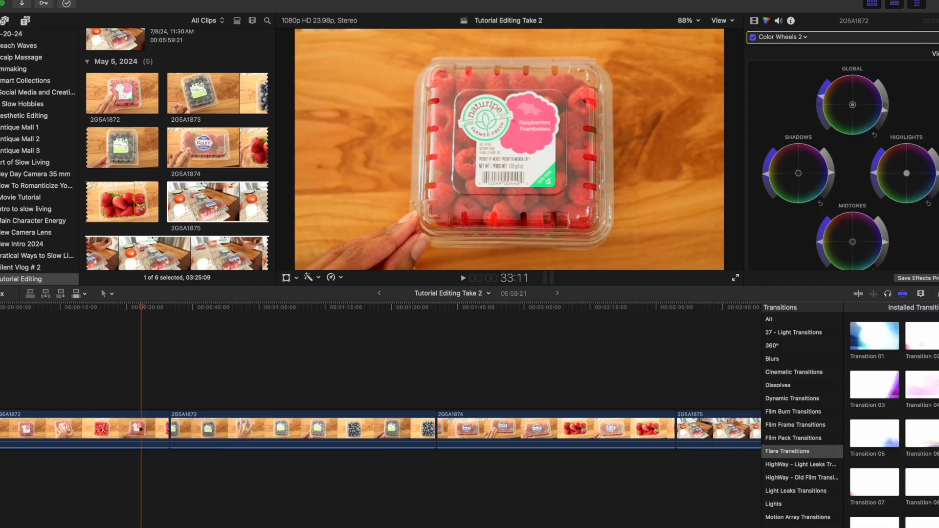
pyautogui.press('super+5')
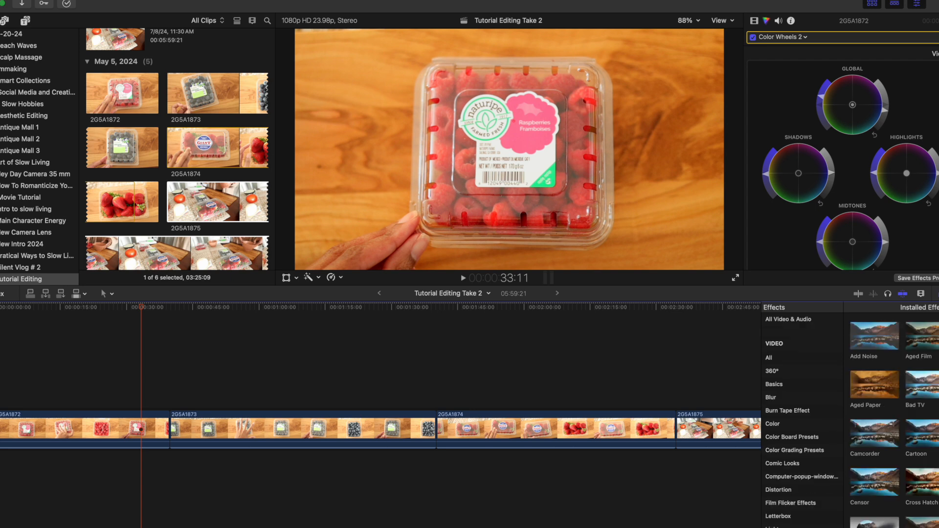
pyautogui.press('ctrl+super+5')
pyautogui.press('super+5')
pyautogui.click(827, 437)
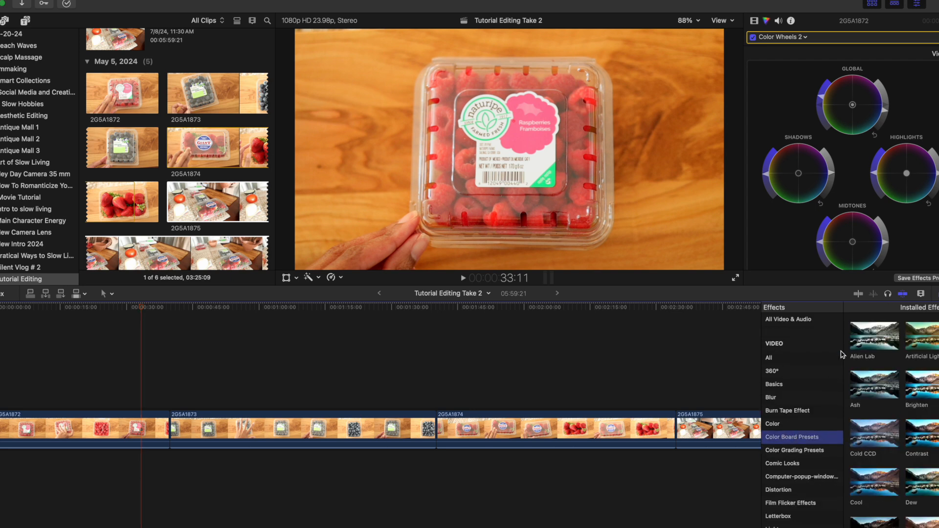
pyautogui.scroll(-1, 818, 409)
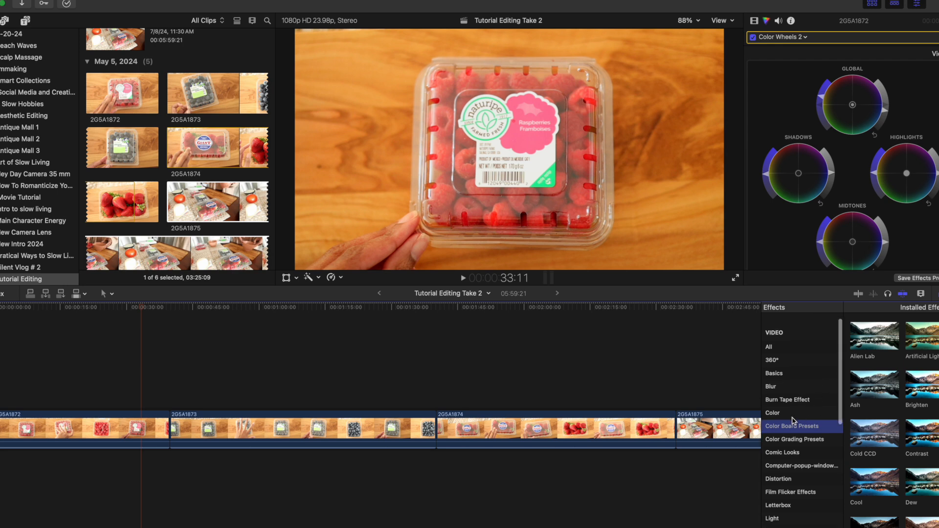
pyautogui.click(792, 439)
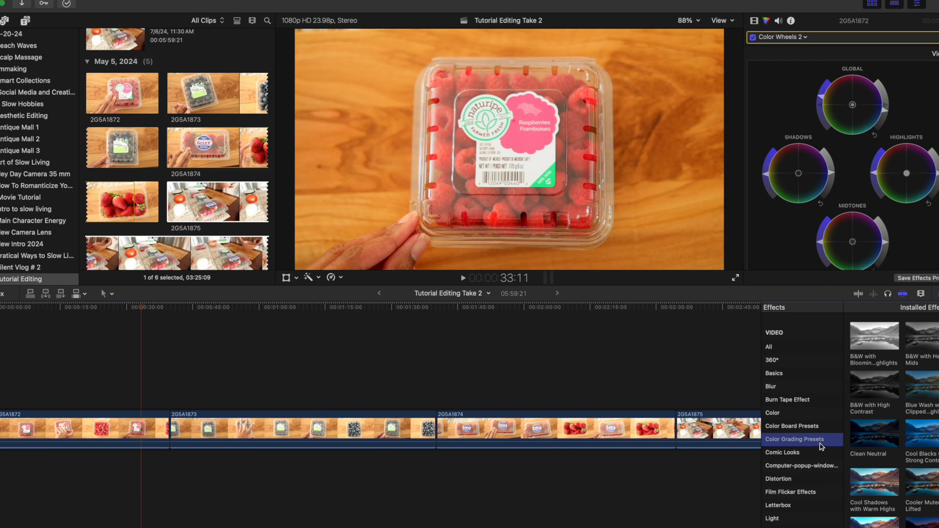
pyautogui.click(794, 426)
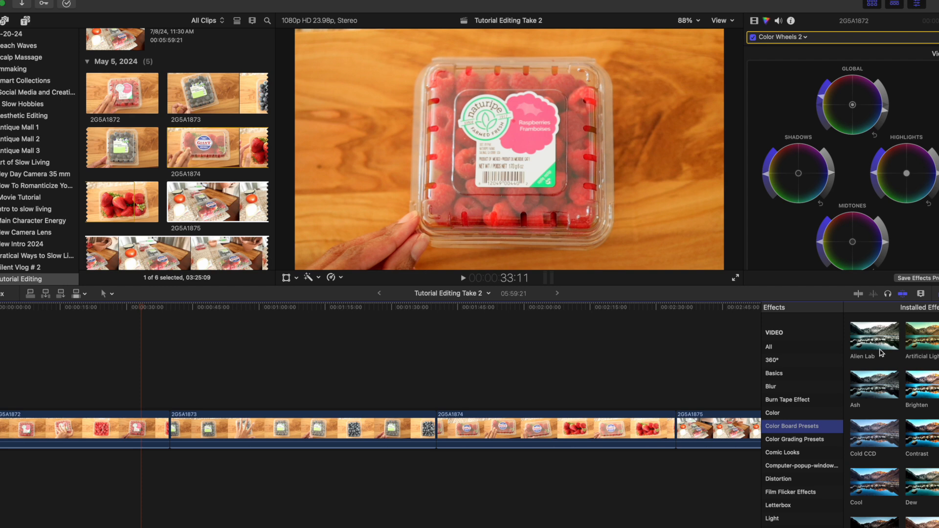
# Preview several color board presets, including Alien Lab, Cold CCD, Contrast, Dew and Dry.
pyautogui.scroll(-1, 895, 398)
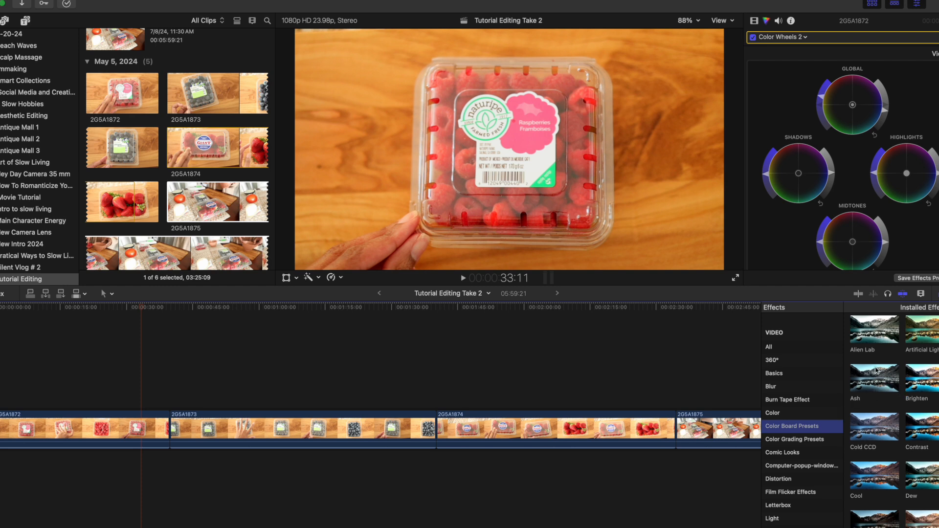
pyautogui.click(870, 344)
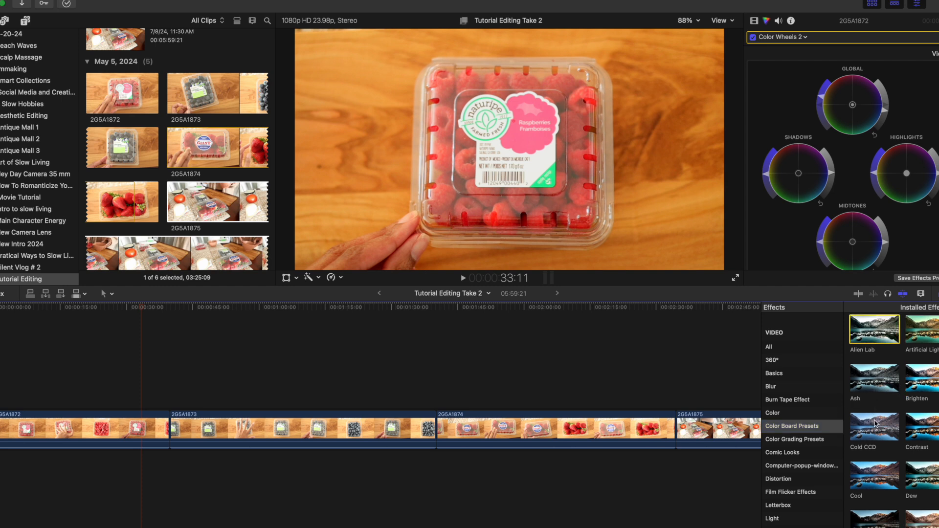
pyautogui.click(875, 423)
pyautogui.click(921, 425)
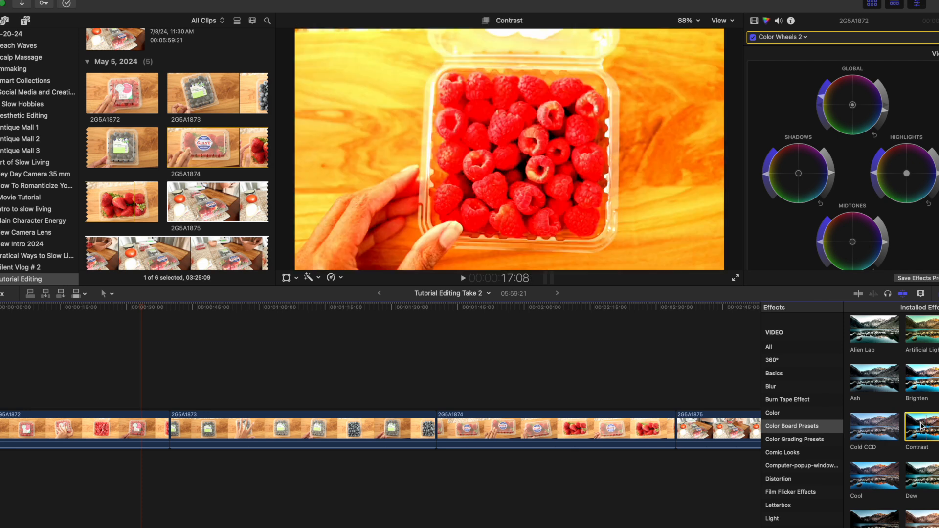
pyautogui.scroll(-3, 921, 405)
pyautogui.click(922, 386)
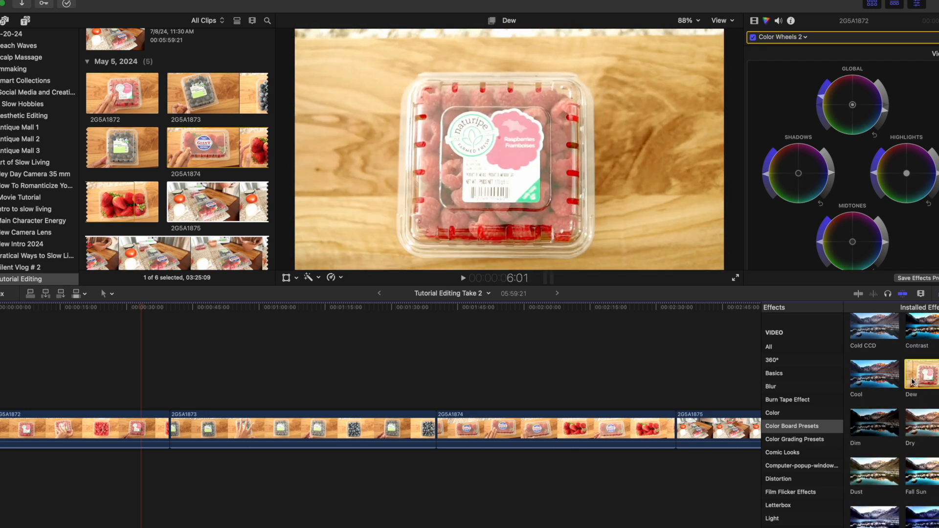
pyautogui.click(927, 422)
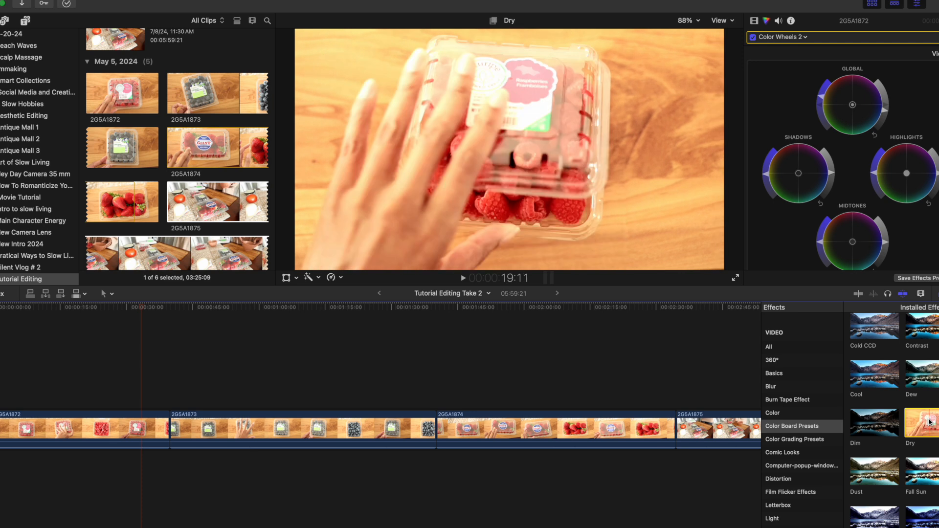
# Preview more color board presets on clip 2G5A1872, including Dim, Dust, Frost, Moonlight, Sewer and Summer Sun.
pyautogui.click(73, 390)
pyautogui.click(73, 426)
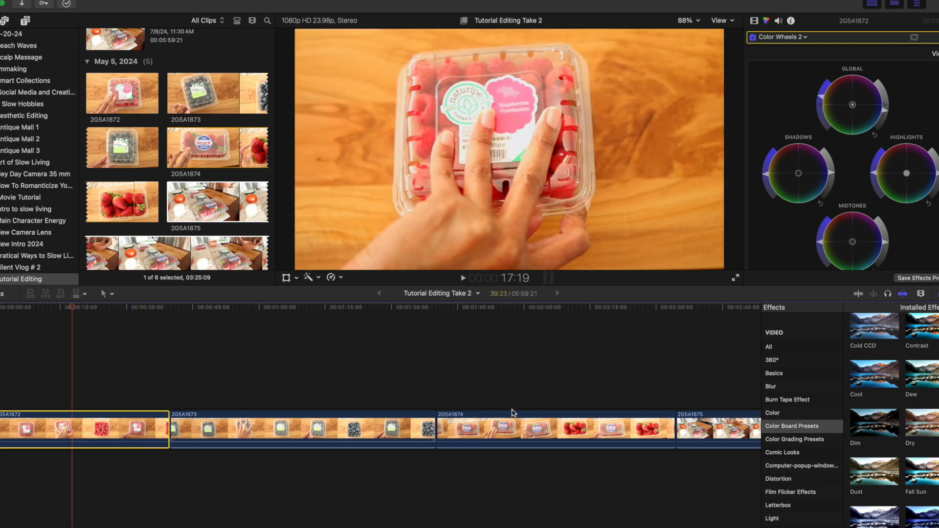
pyautogui.click(874, 423)
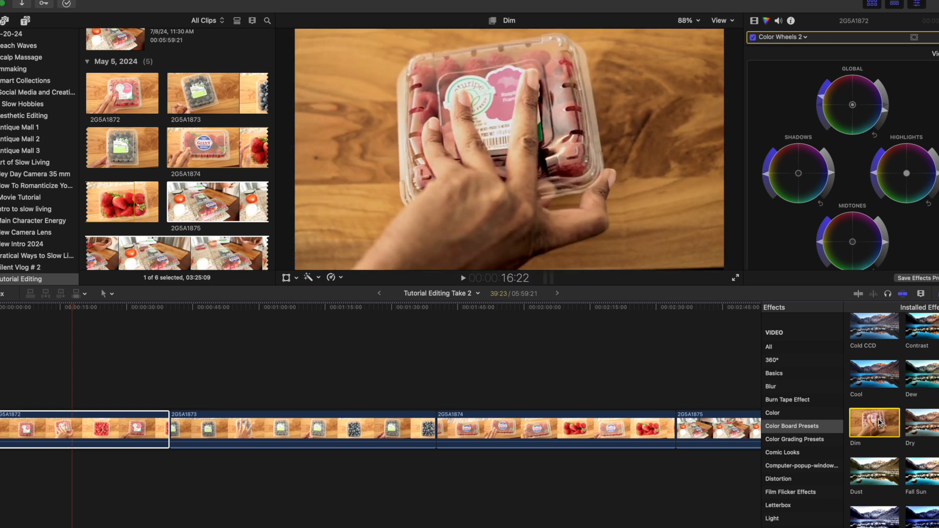
pyautogui.scroll(-2, 871, 418)
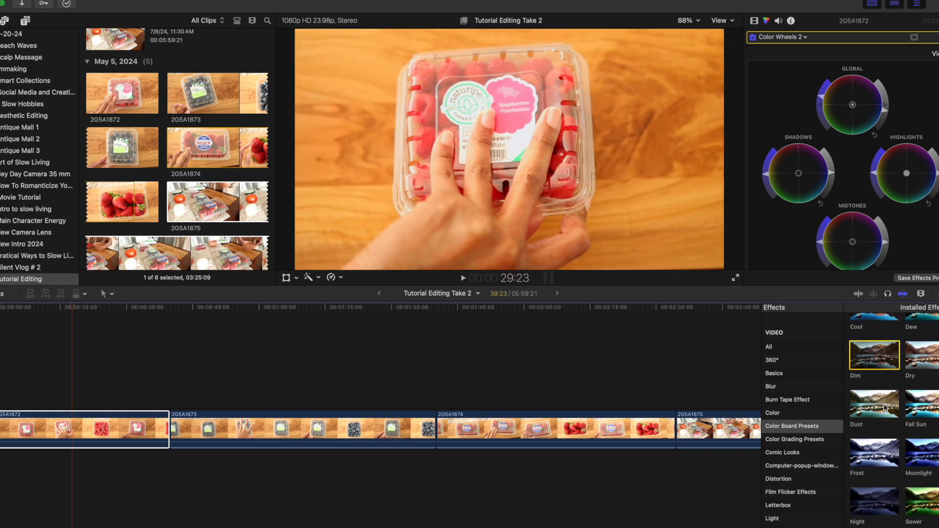
pyautogui.scroll(-1, 928, 406)
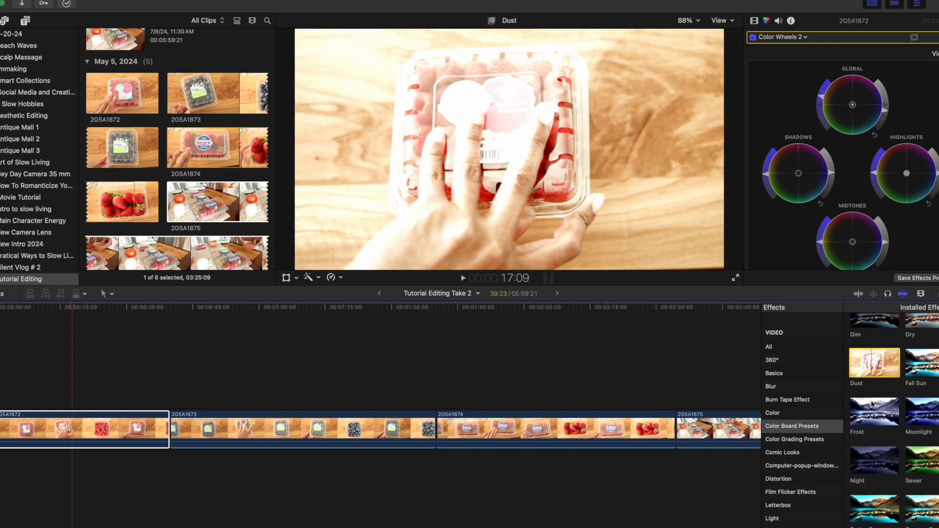
pyautogui.click(928, 406)
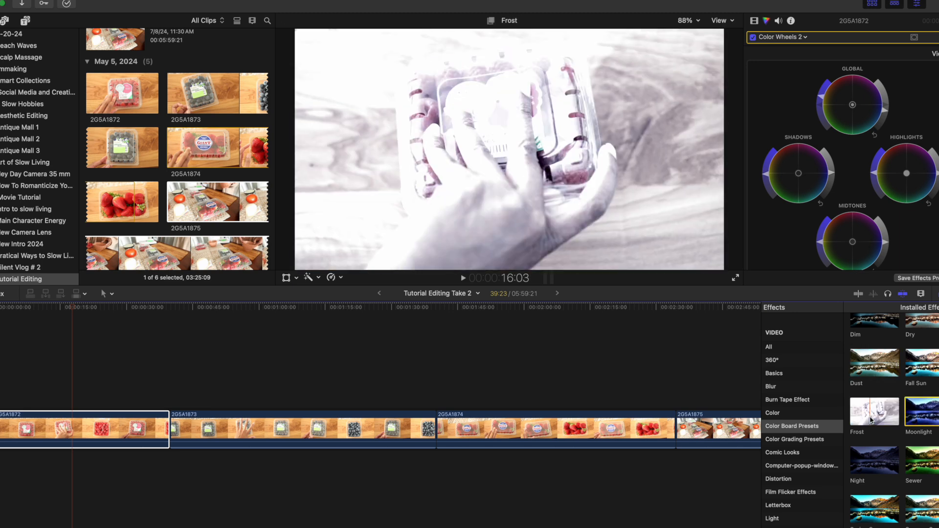
pyautogui.scroll(-1, 865, 414)
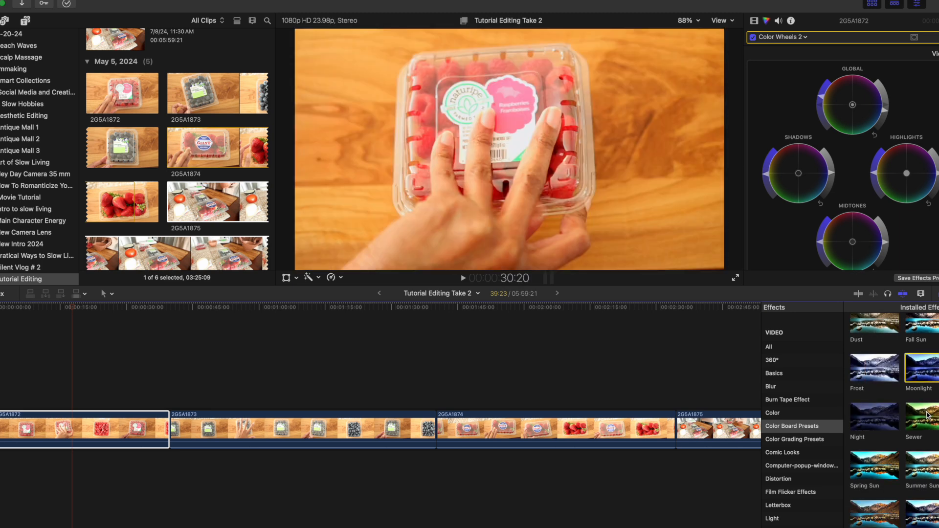
pyautogui.scroll(-1, 923, 440)
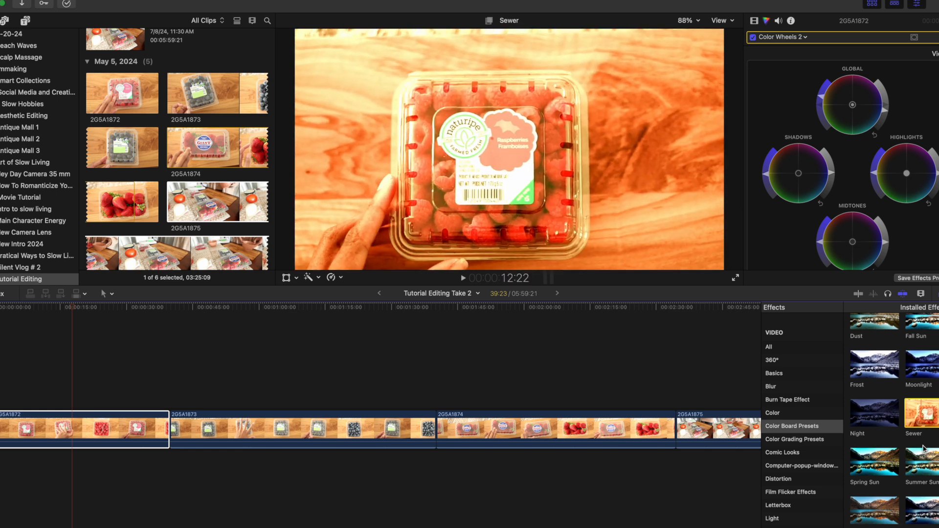
pyautogui.click(923, 465)
# Browse the Color Grading Presets on clip 2G5A1872, previewing Clean Neutral and the black-and-white presets.
pyautogui.click(800, 438)
pyautogui.click(876, 367)
pyautogui.scroll(2, 927, 361)
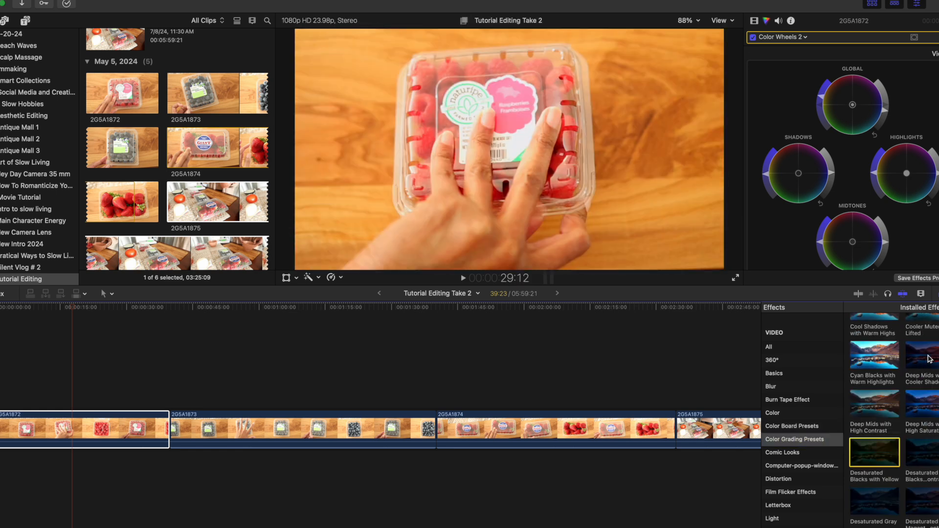
pyautogui.scroll(2, 868, 357)
pyautogui.click(865, 347)
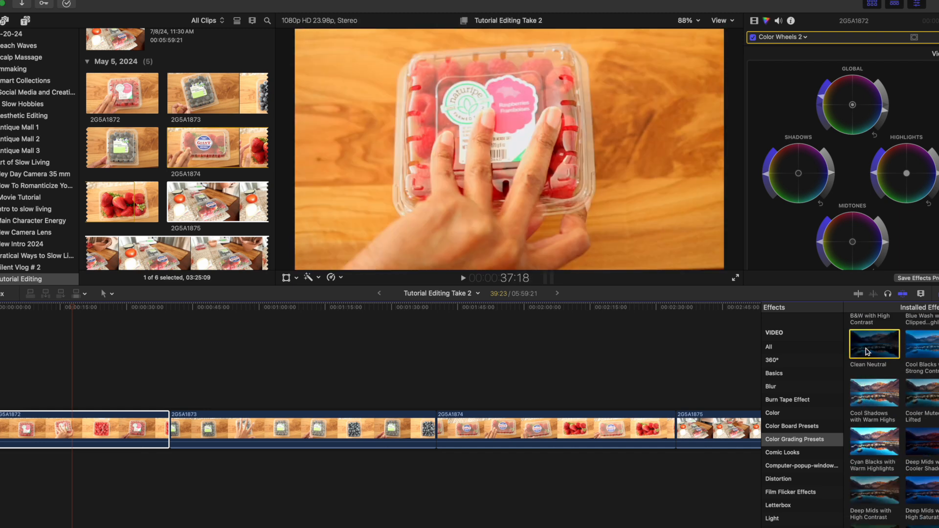
pyautogui.scroll(2, 868, 350)
pyautogui.click(872, 337)
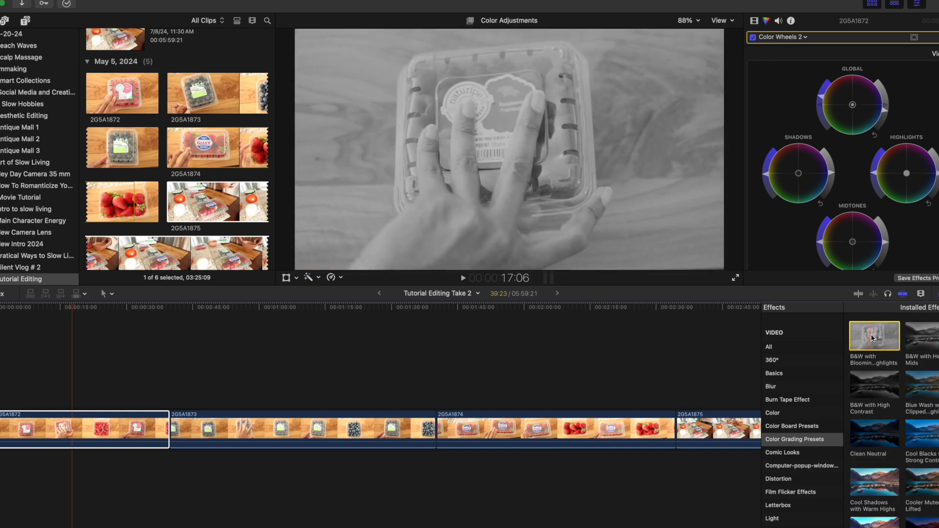
pyautogui.scroll(-5, 873, 340)
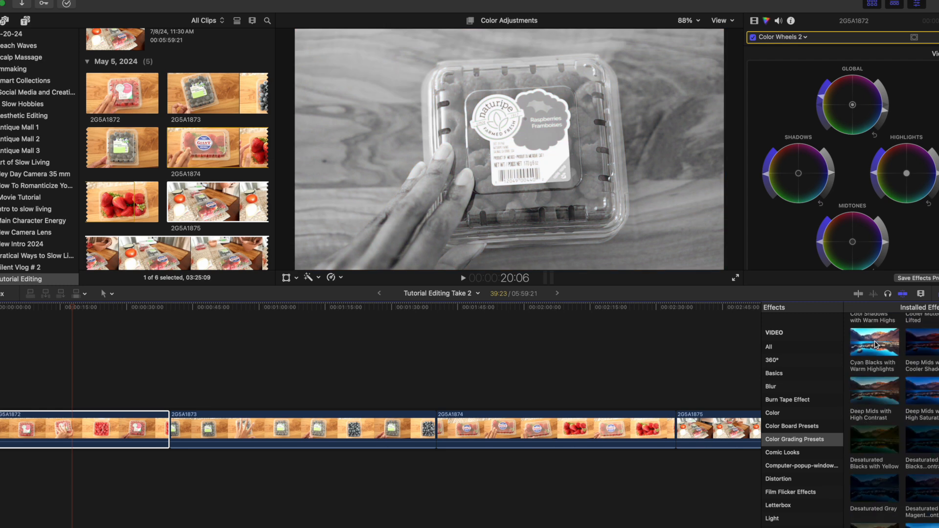
pyautogui.scroll(-6, 802, 440)
# Apply Retro Effect 1 from the Retro Effects category to clip 2G5A1872 and show the clip's effect settings.
pyautogui.click(783, 433)
pyautogui.click(874, 335)
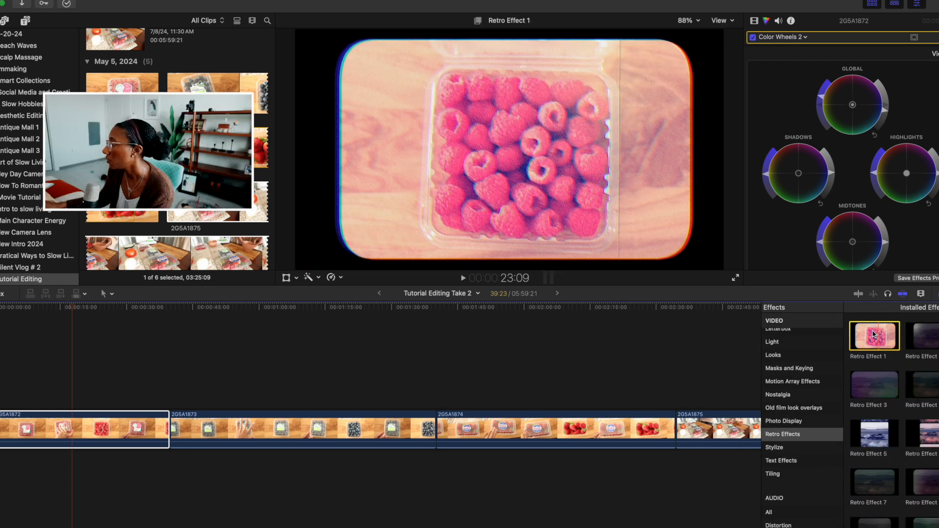
pyautogui.moveTo(874, 335); pyautogui.dragTo(100, 417)
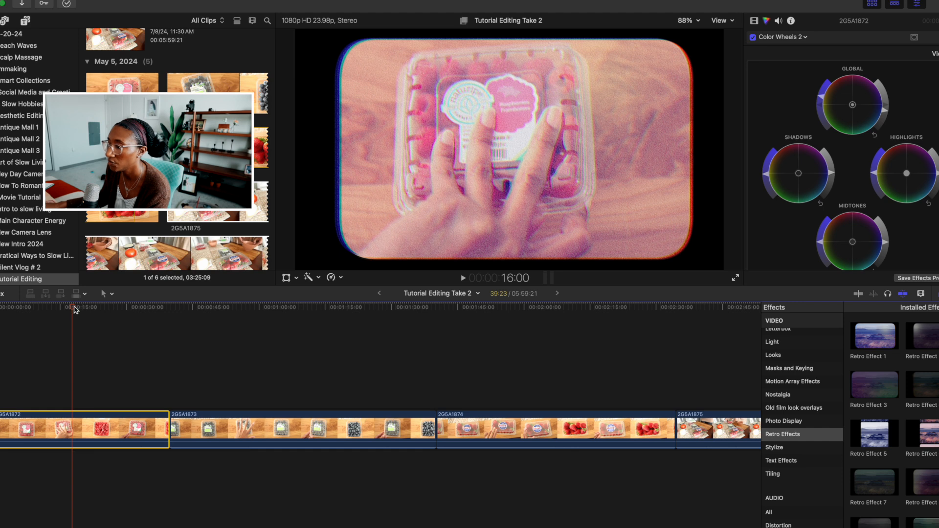
pyautogui.moveTo(73, 308); pyautogui.dragTo(43, 308)
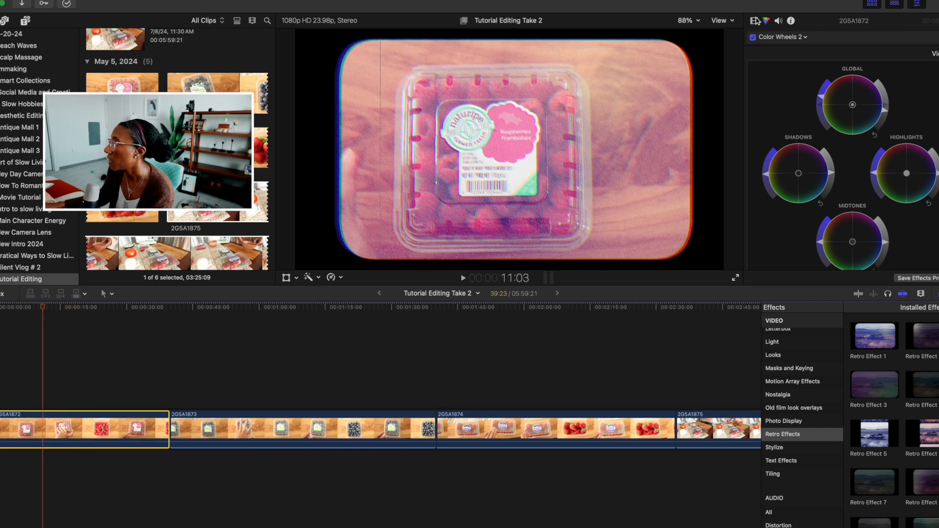
pyautogui.click(756, 21)
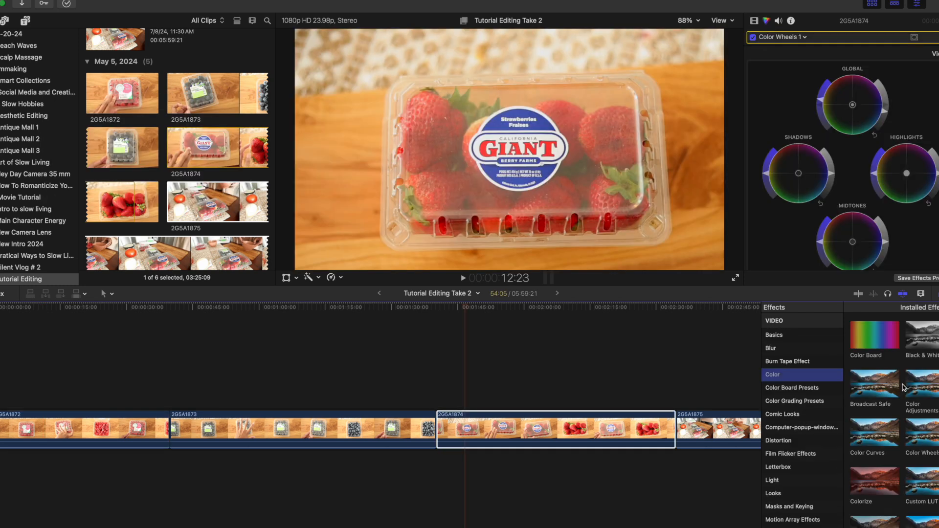
# Add the Custom LUT effect from the Color category to clip 2G5A1874.
pyautogui.click(925, 415)
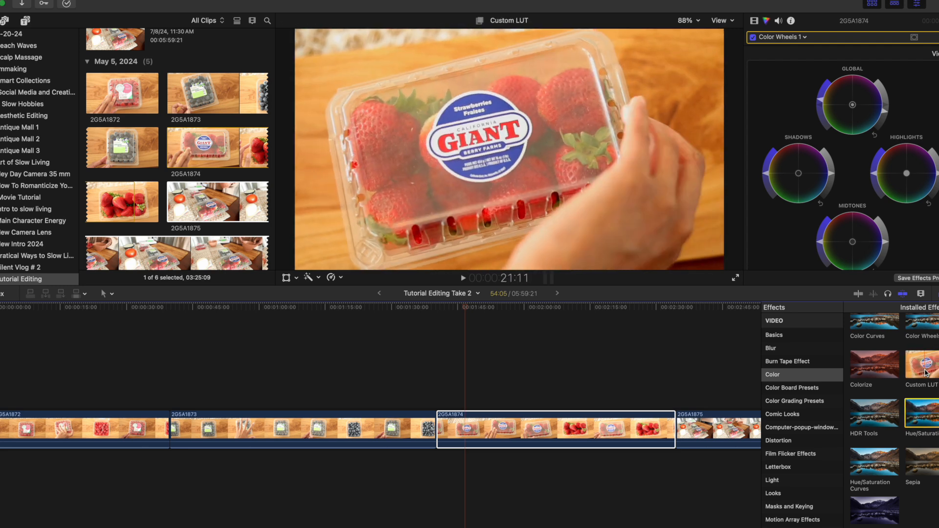
pyautogui.moveTo(925, 377); pyautogui.dragTo(533, 429)
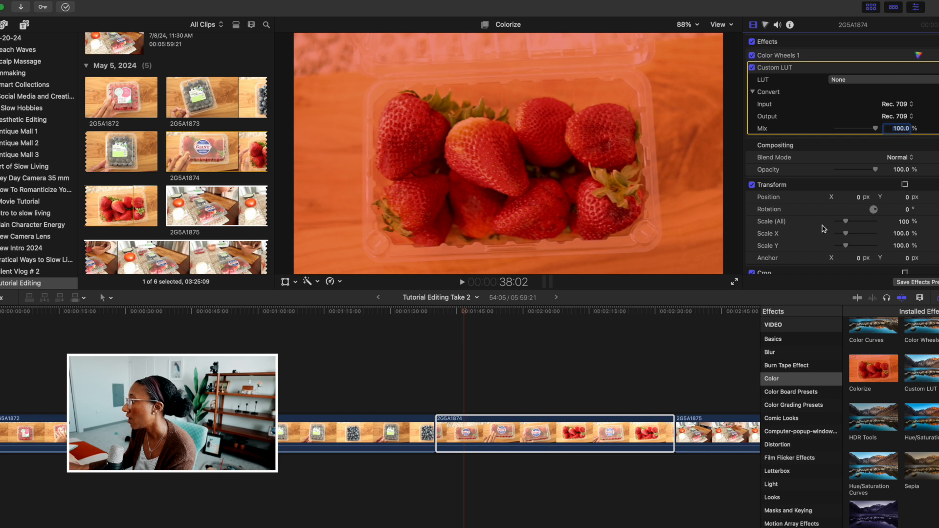
pyautogui.click(512, 427)
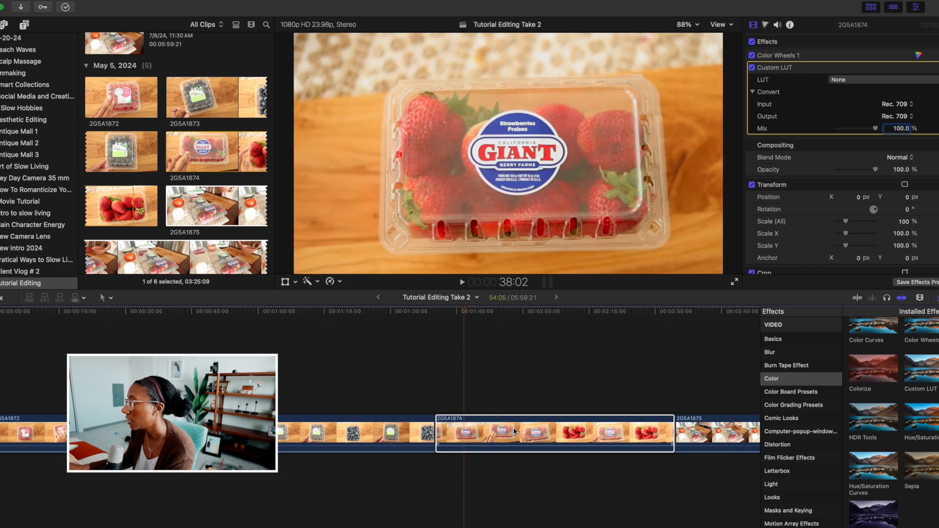
# Set the Custom LUT on clip 2G5A1874 to Social 01 from the Beyond Social Media LUTs Pack and reopen the list of LUTs.
pyautogui.click(851, 80)
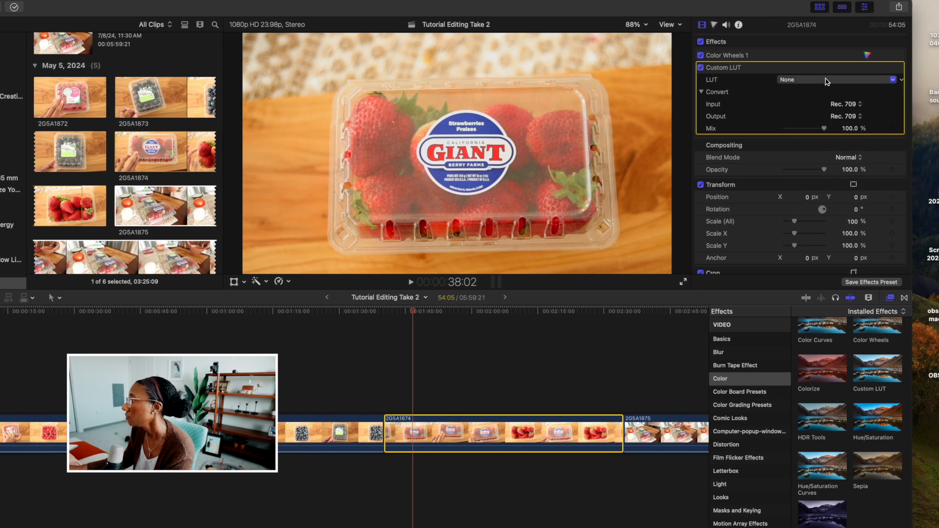
pyautogui.click(877, 79)
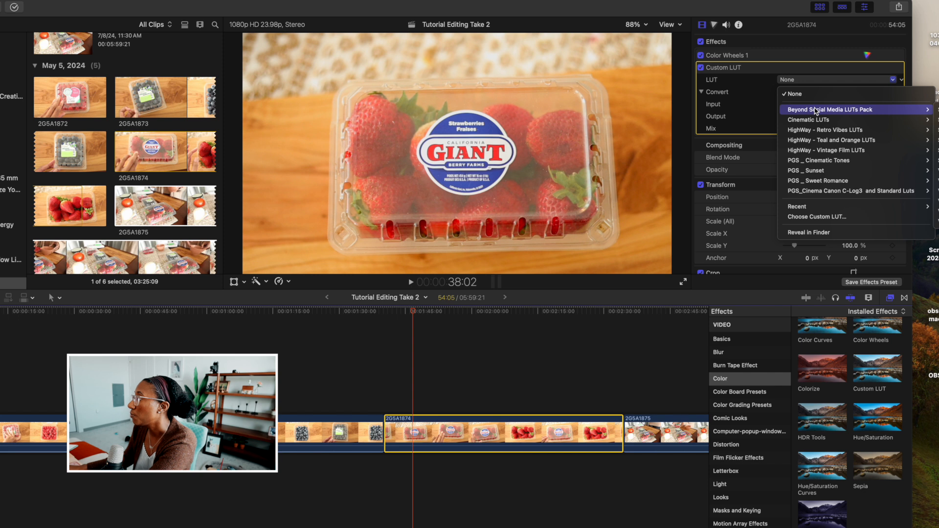
pyautogui.moveTo(783, 8); pyautogui.dragTo(745, 13)
pyautogui.click(764, 85)
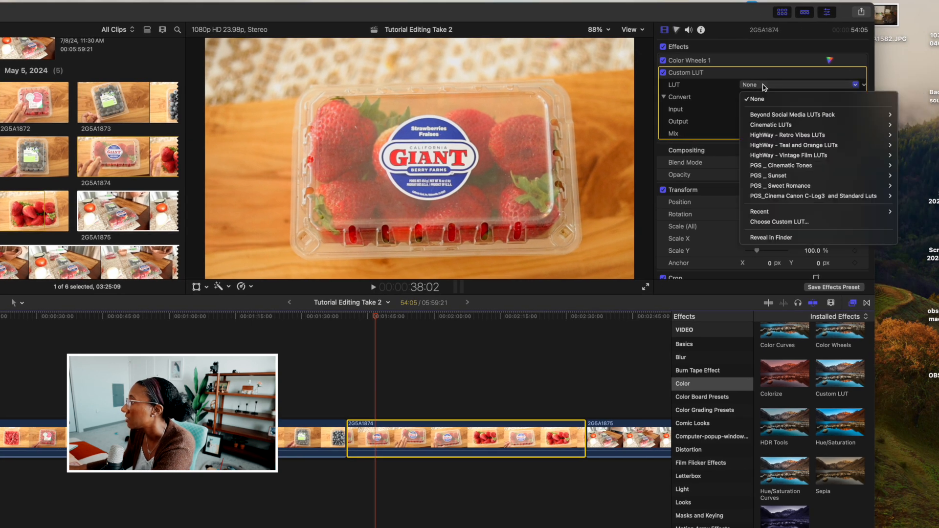
pyautogui.moveTo(770, 117)
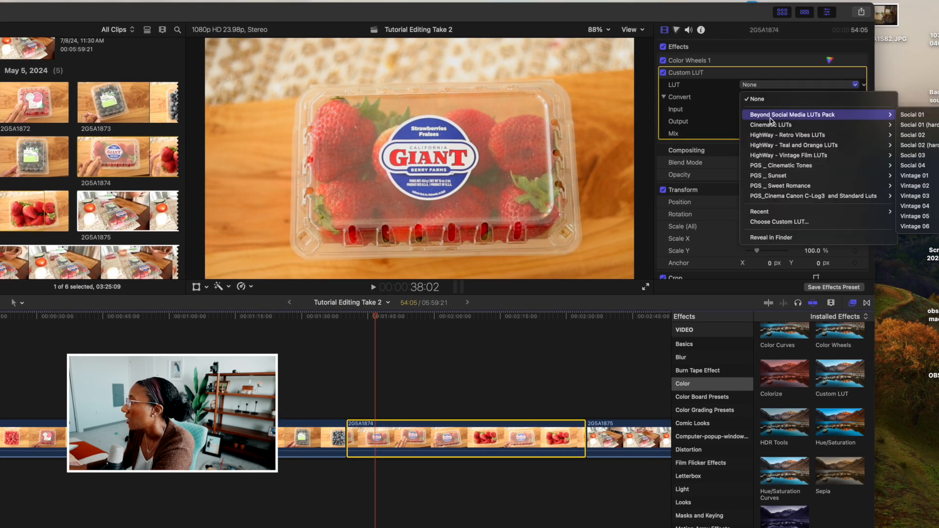
pyautogui.click(905, 116)
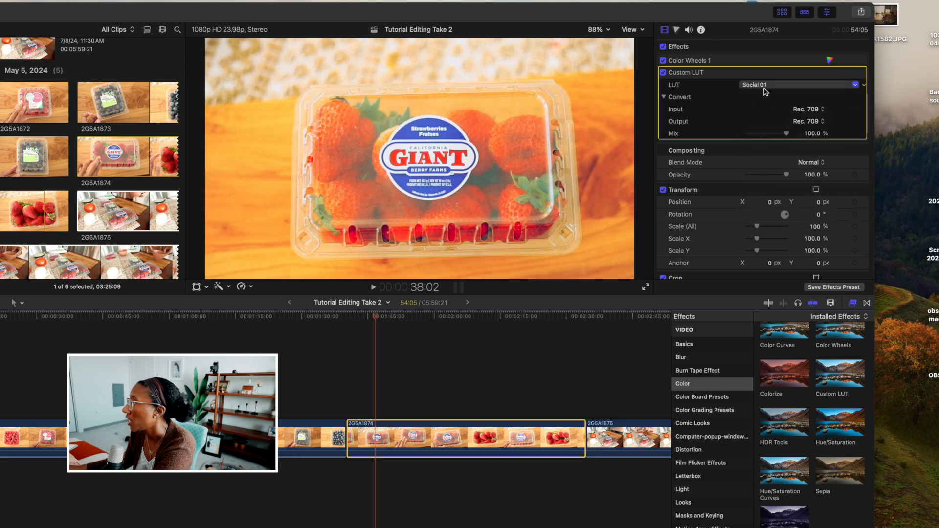
pyautogui.click(765, 88)
pyautogui.moveTo(767, 118)
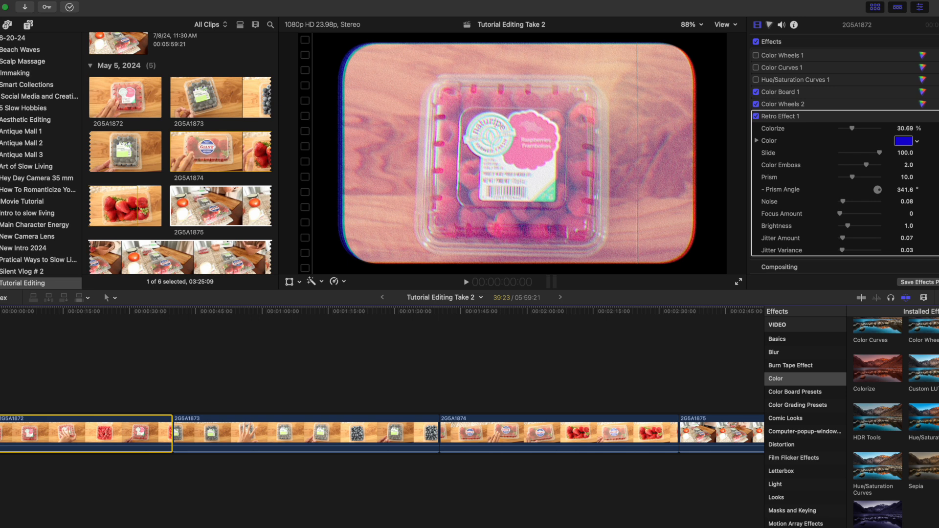
# Switch briefly to the Transitions browser, return to Effects, and look through categories such as Film Flicker Effects, Masks and Keying, and Motion Array Effects.
pyautogui.press('ctrl+super+5')
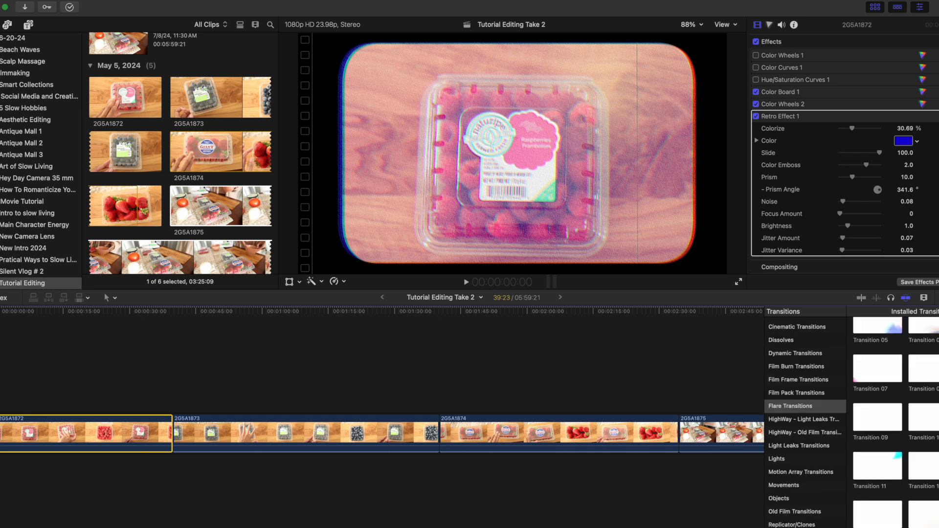
pyautogui.press('super+5')
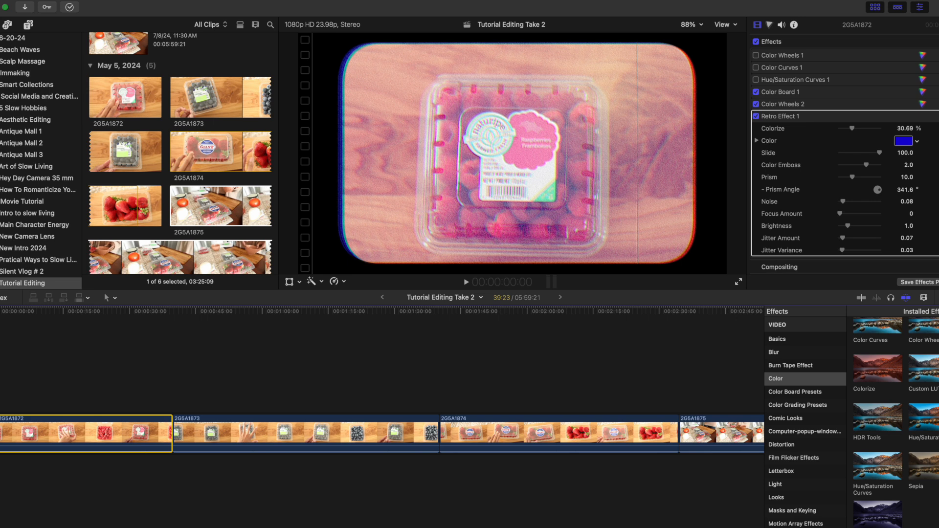
pyautogui.click(784, 431)
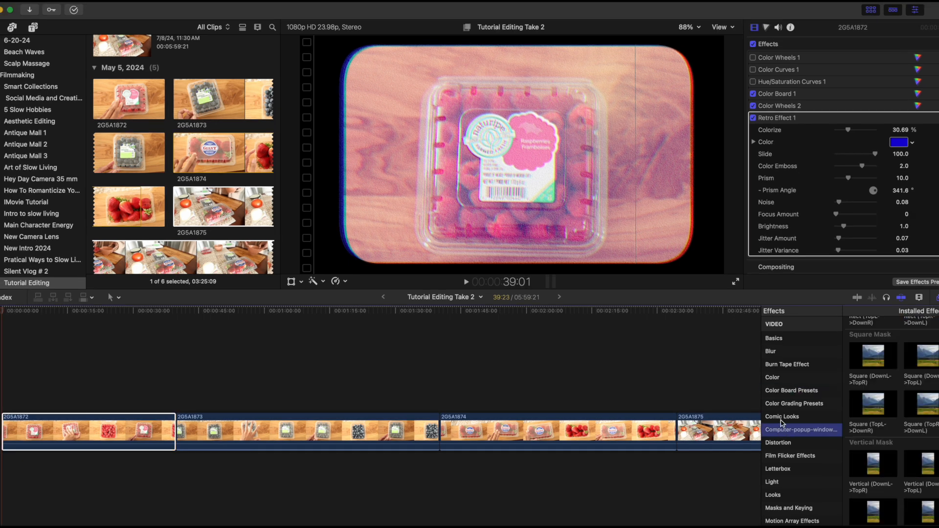
pyautogui.click(785, 419)
pyautogui.click(785, 445)
pyautogui.click(785, 458)
pyautogui.click(782, 470)
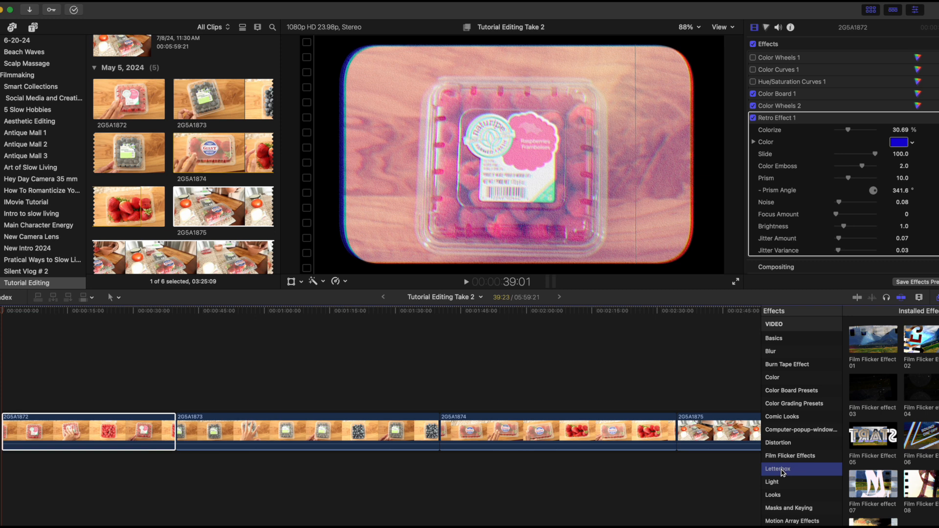
pyautogui.scroll(-2, 782, 472)
pyautogui.click(783, 462)
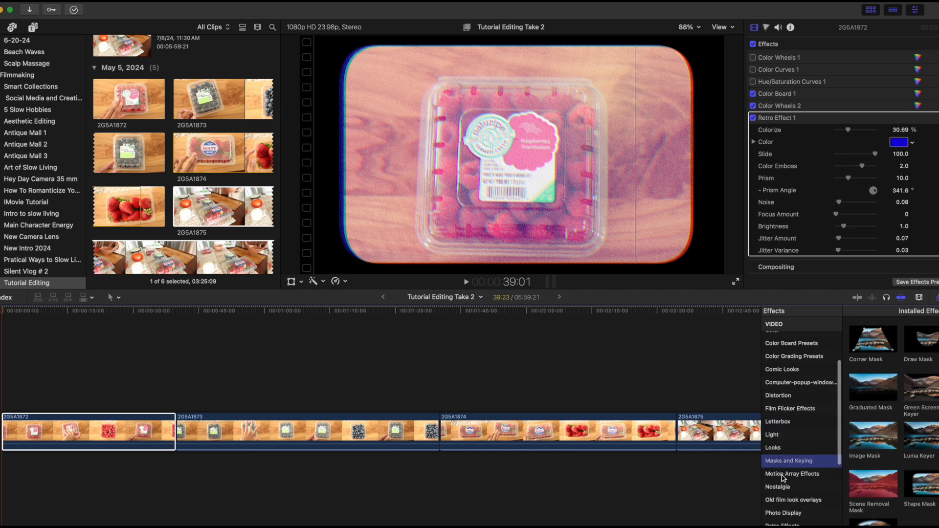
pyautogui.click(784, 473)
pyautogui.scroll(-5, 789, 449)
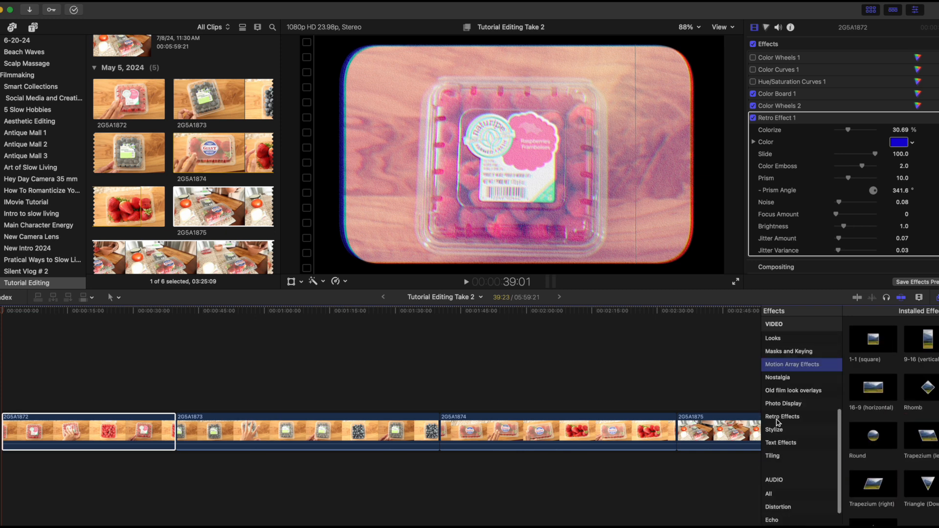
# Apply Retro Effect 5 from the Retro Effects category to clip 2G5A1872 and check it with the playhead at about 16 seconds.
pyautogui.click(782, 417)
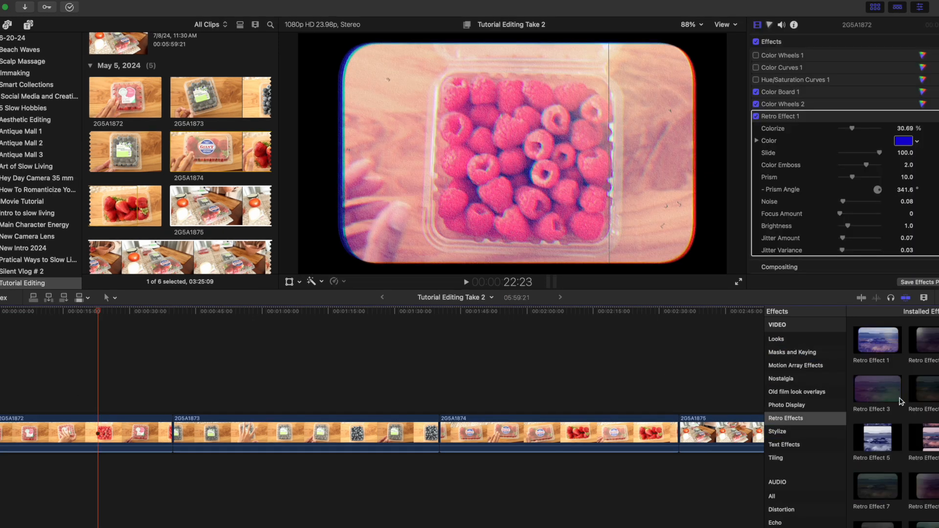
pyautogui.moveTo(880, 430); pyautogui.dragTo(122, 426)
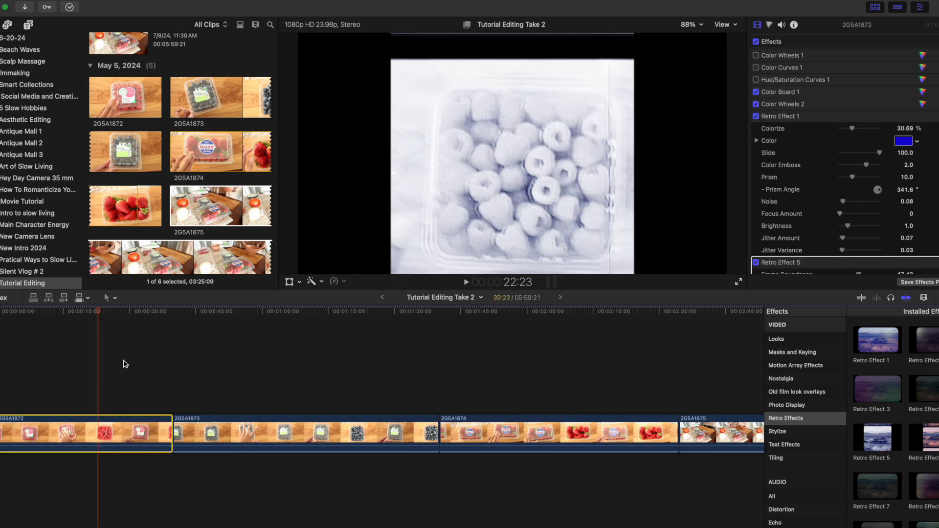
pyautogui.moveTo(99, 312); pyautogui.dragTo(68, 335)
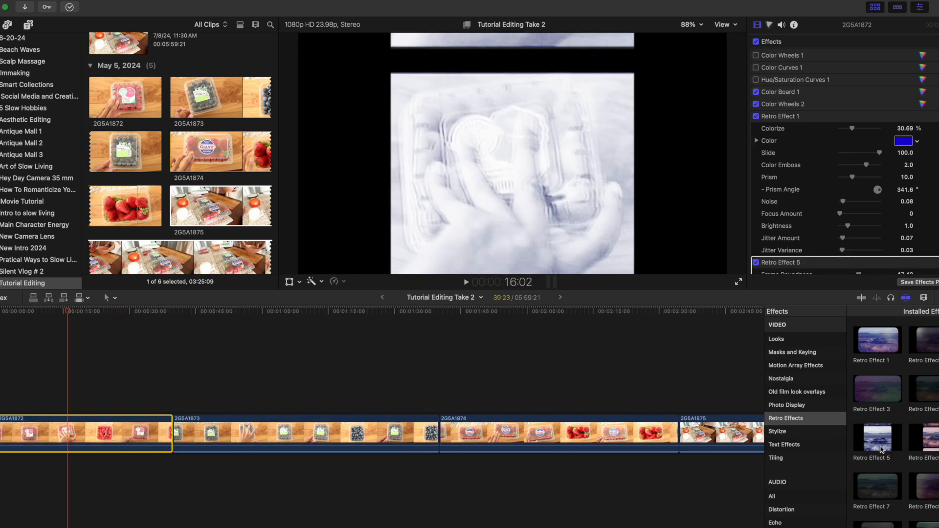
# Add the Camcorder effect from the Stylize category to clip 2G5A1873.
pyautogui.click(787, 432)
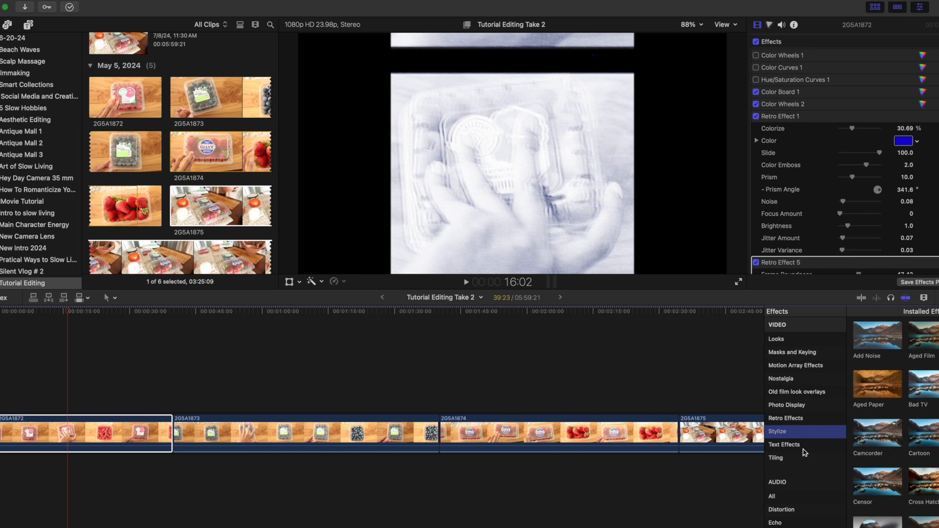
pyautogui.moveTo(877, 433); pyautogui.dragTo(299, 440)
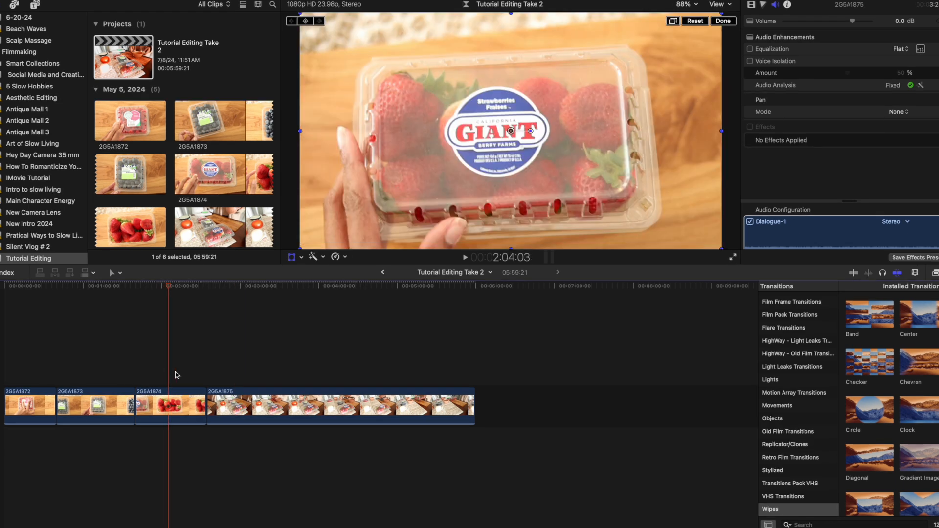
# Place the playhead at about 2:54 on the timeline, over clip 2G5A1875.
pyautogui.click(237, 373)
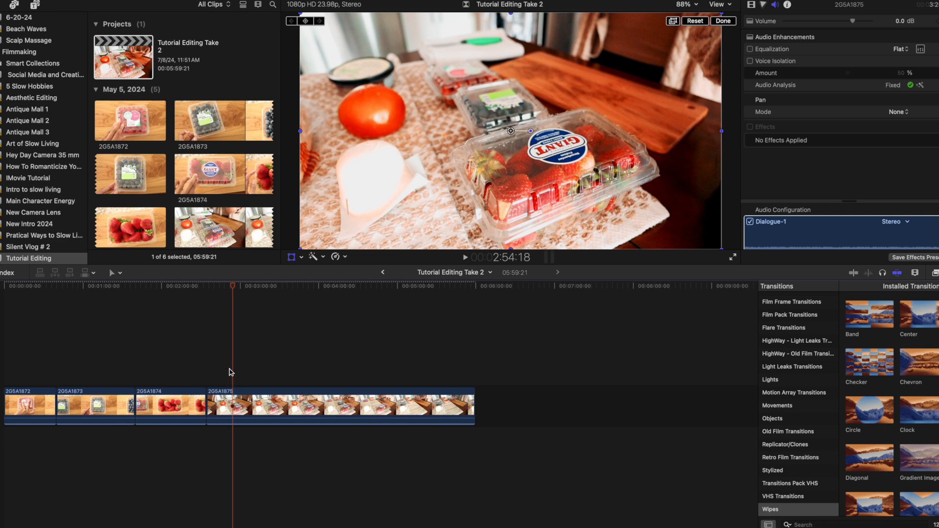
# Split clip 2G5A1875 with the Blade tool at five spaced points, starting at the playhead at about 2:54, to make six parts.
pyautogui.press('b')
pyautogui.click(233, 403)
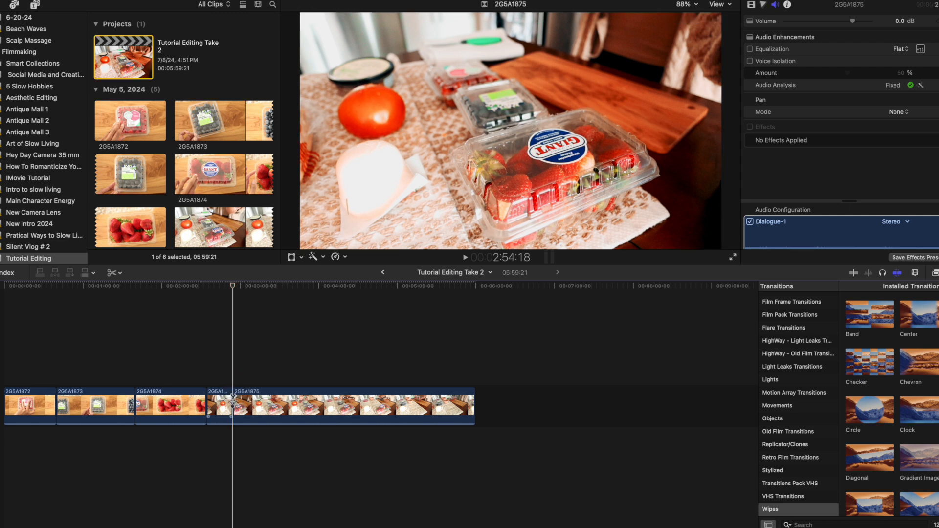
pyautogui.click(274, 403)
pyautogui.click(328, 403)
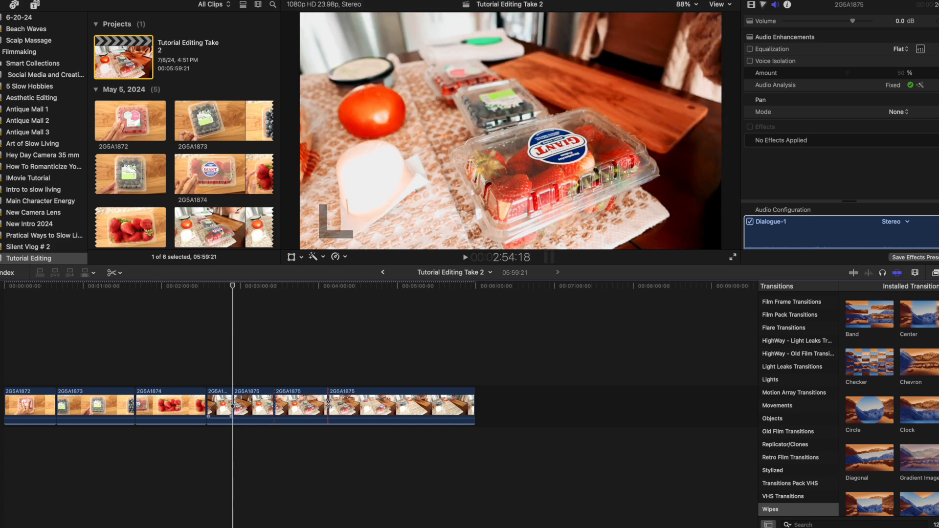
pyautogui.click(375, 405)
pyautogui.click(428, 405)
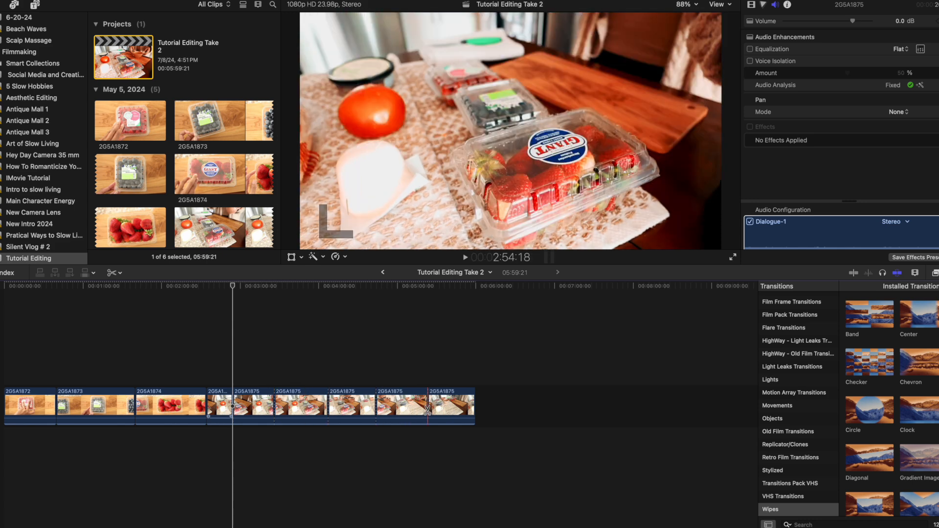
# Split clips 2G5A1873, 2G5A1874 and 2G5A1872 once each with the Blade tool, and return to the Select tool.
pyautogui.click(86, 405)
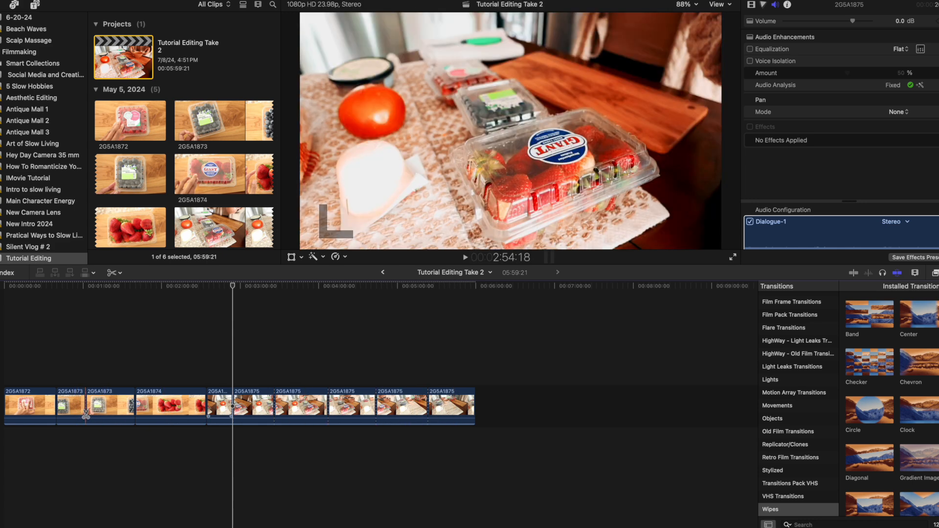
pyautogui.click(169, 412)
pyautogui.click(22, 418)
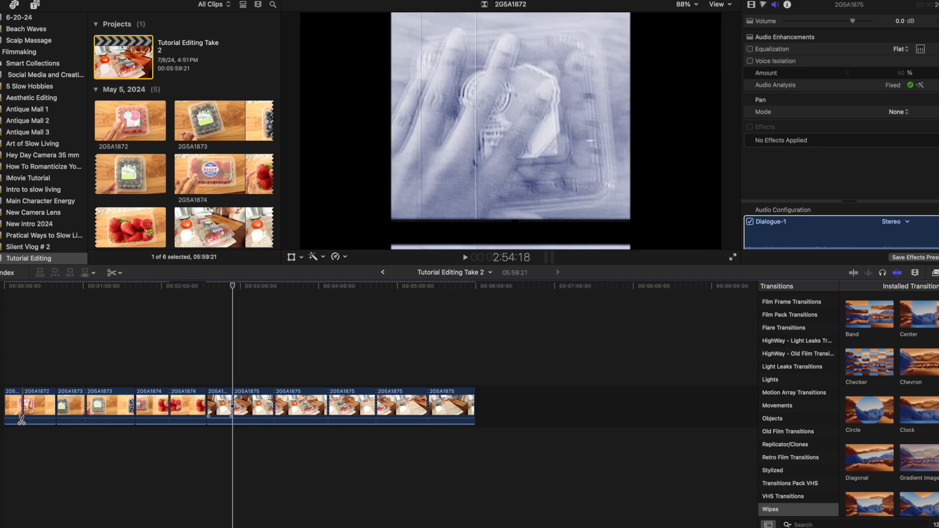
pyautogui.press('a')
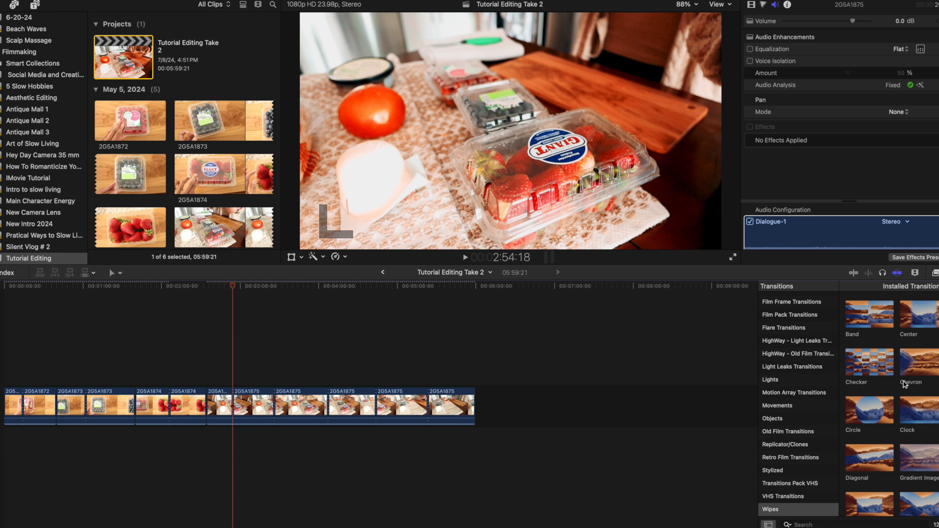
# From the Dissolves transitions, add Cross Dissolve between the two parts of 2G5A1874 and Fade To Color between the two parts of 2G5A1872.
pyautogui.scroll(-1, 911, 391)
pyautogui.scroll(-3, 910, 391)
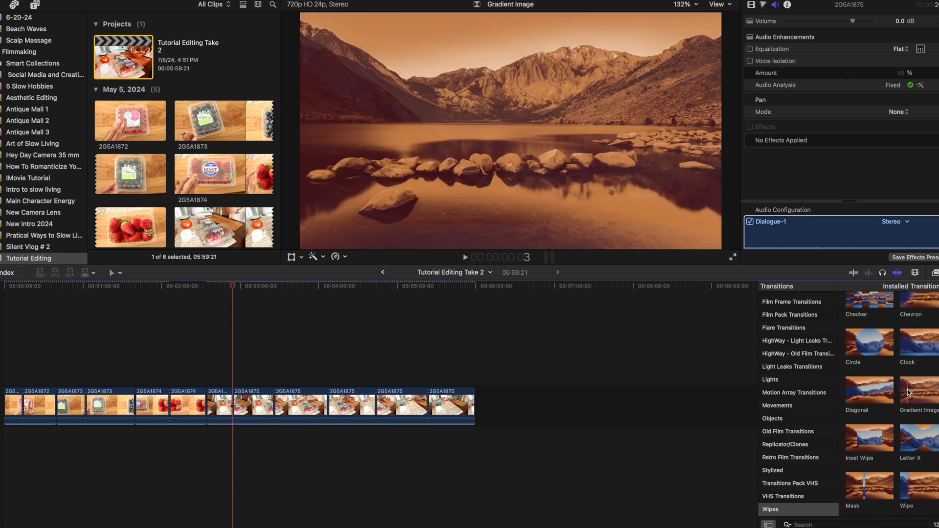
pyautogui.scroll(3, 903, 392)
pyautogui.scroll(5, 808, 348)
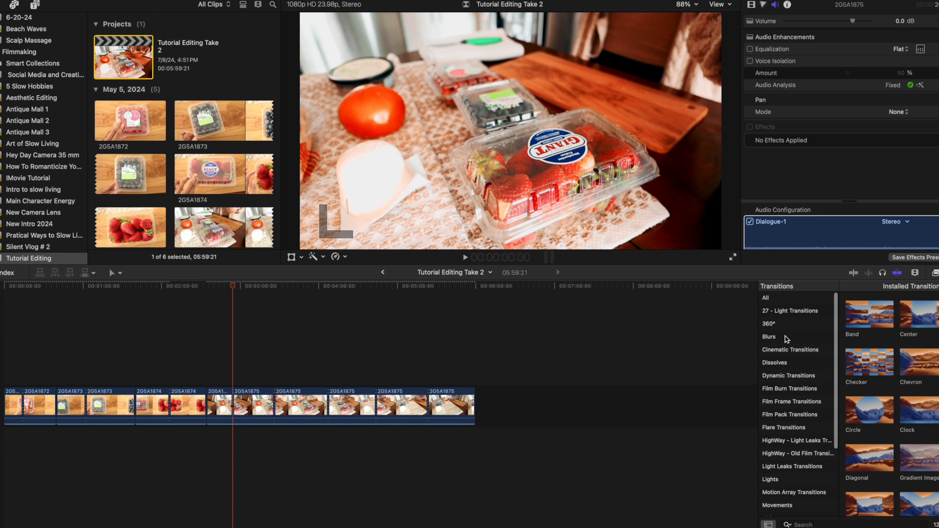
pyautogui.click(786, 338)
pyautogui.click(788, 351)
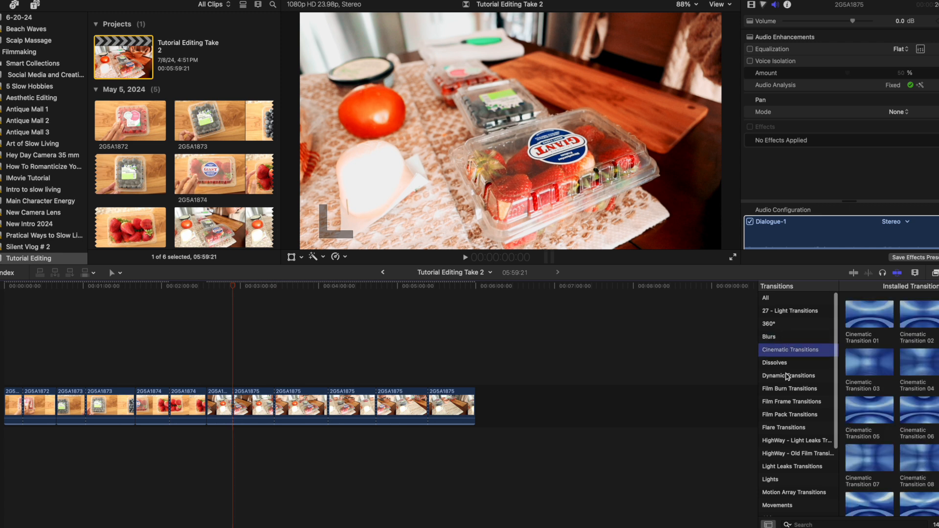
pyautogui.click(777, 363)
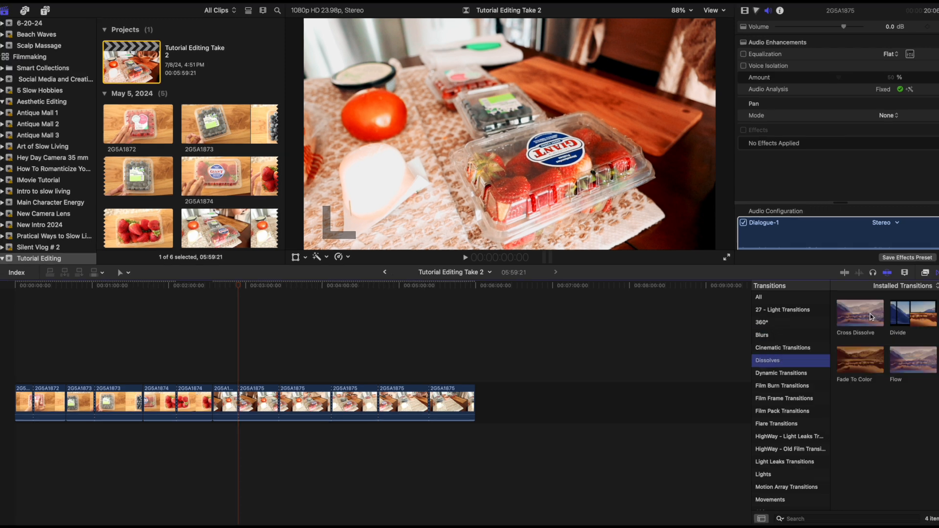
pyautogui.moveTo(860, 313); pyautogui.dragTo(176, 404)
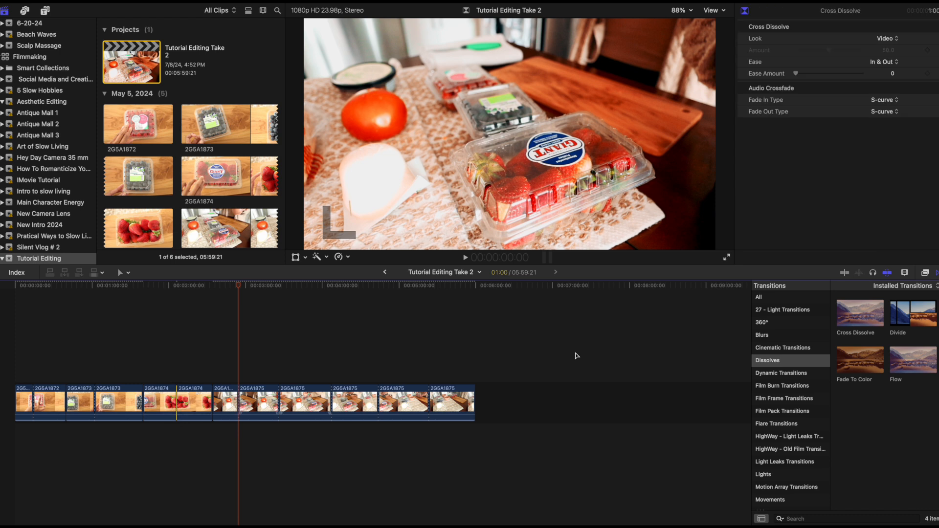
pyautogui.moveTo(867, 365); pyautogui.dragTo(21, 406)
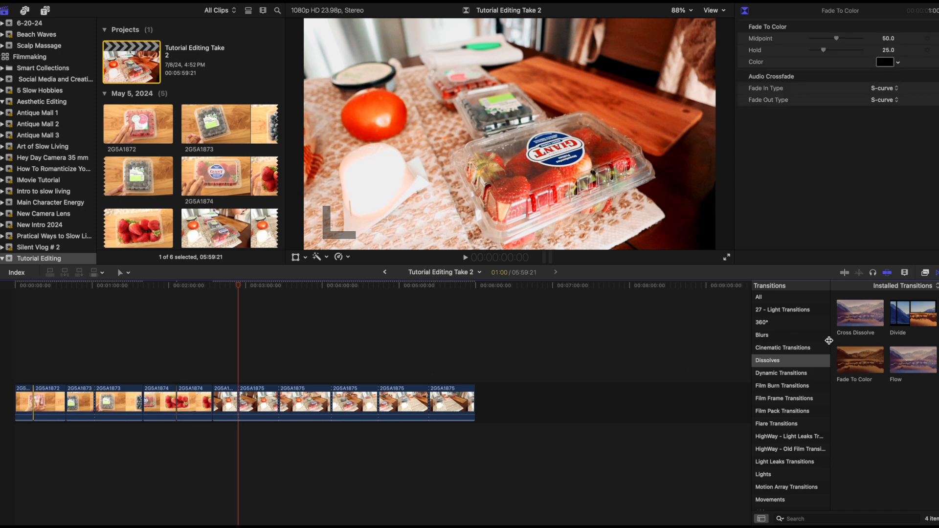
# Look through the Wipes transitions and add a transition at the cut between clips 2G5A1872 and 2G5A1873.
pyautogui.scroll(-5, 793, 460)
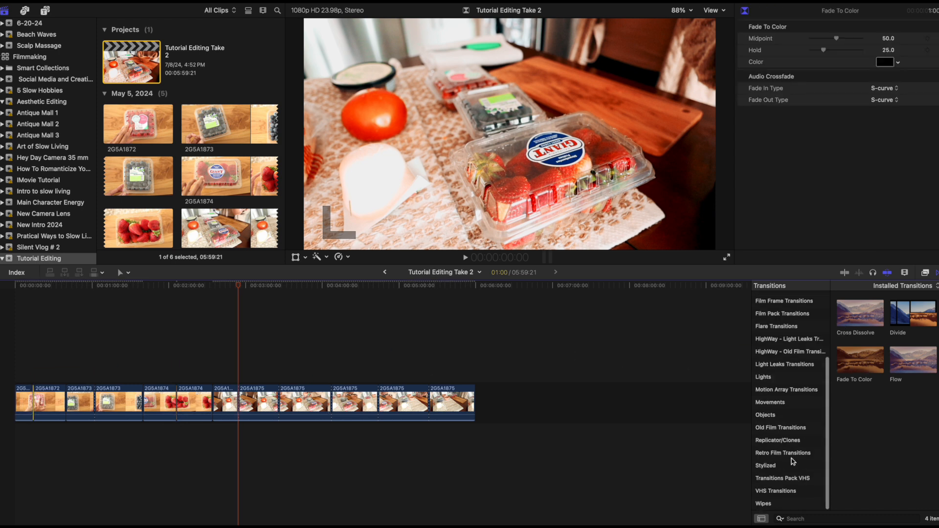
pyautogui.click(764, 503)
pyautogui.scroll(1, 898, 432)
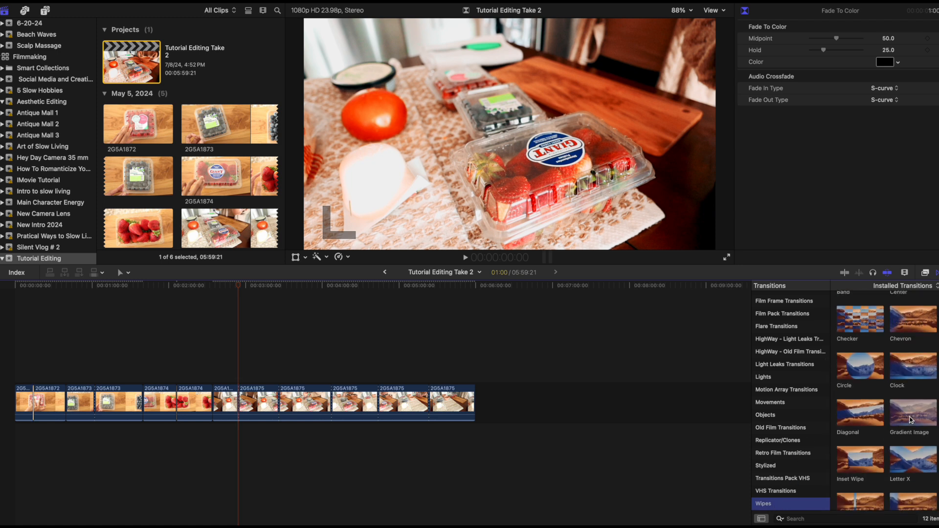
pyautogui.click(132, 418)
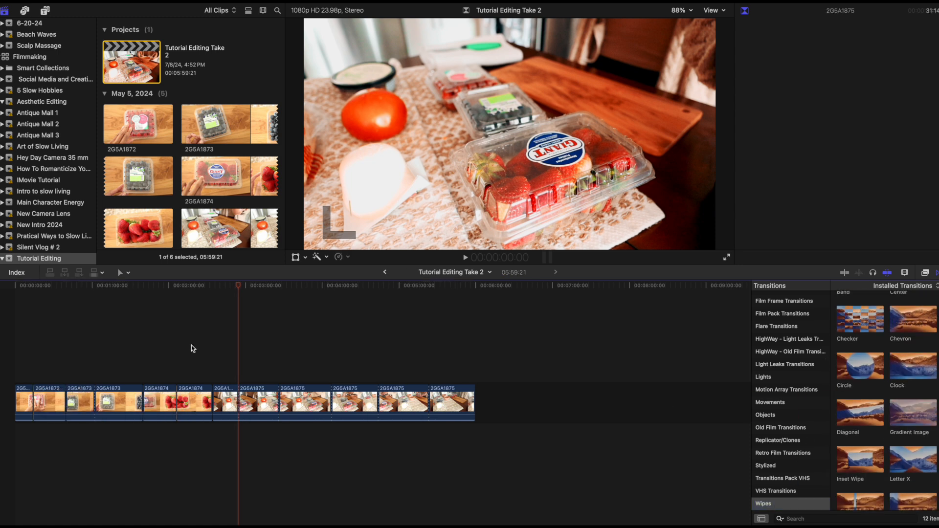
pyautogui.press('super+t')
pyautogui.click(485, 206)
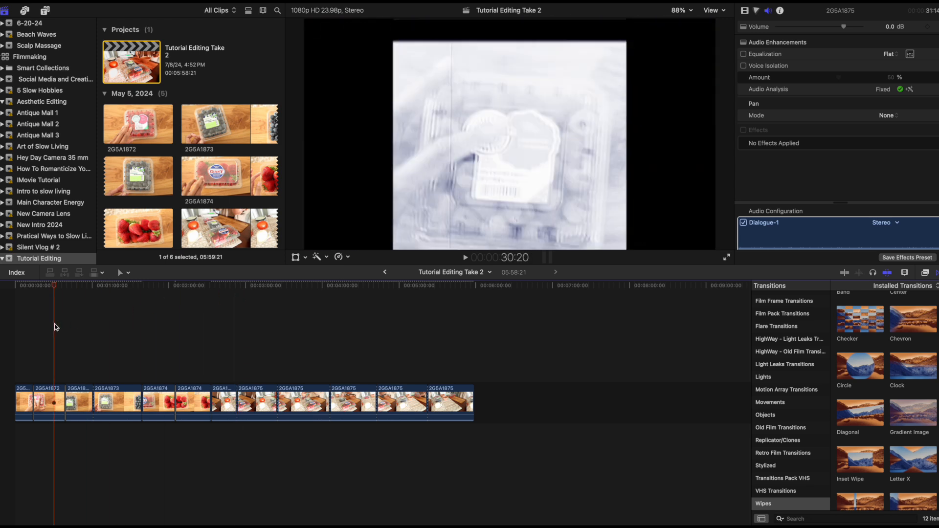
# Play the timeline from about 9 seconds across the transitions on clip 2G5A1872 and into clip 2G5A1873 to check them.
pyautogui.click(26, 338)
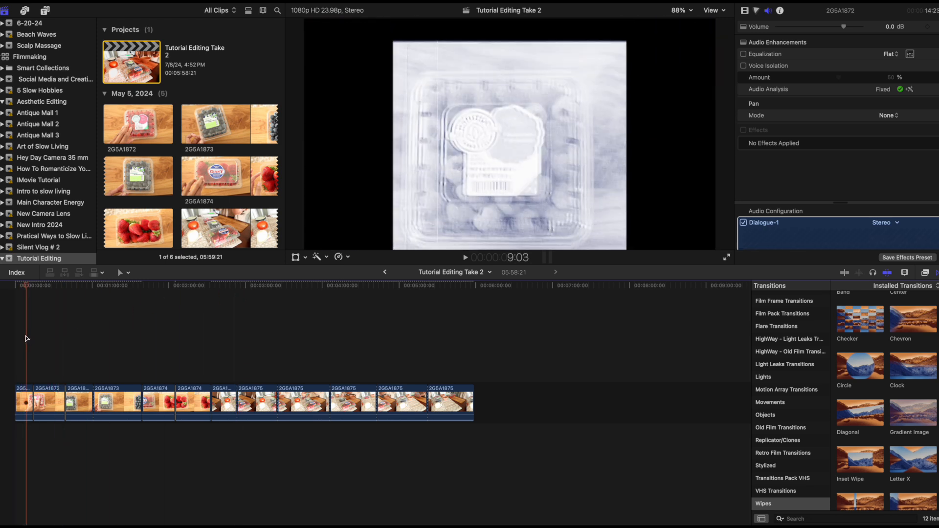
pyautogui.press('space')
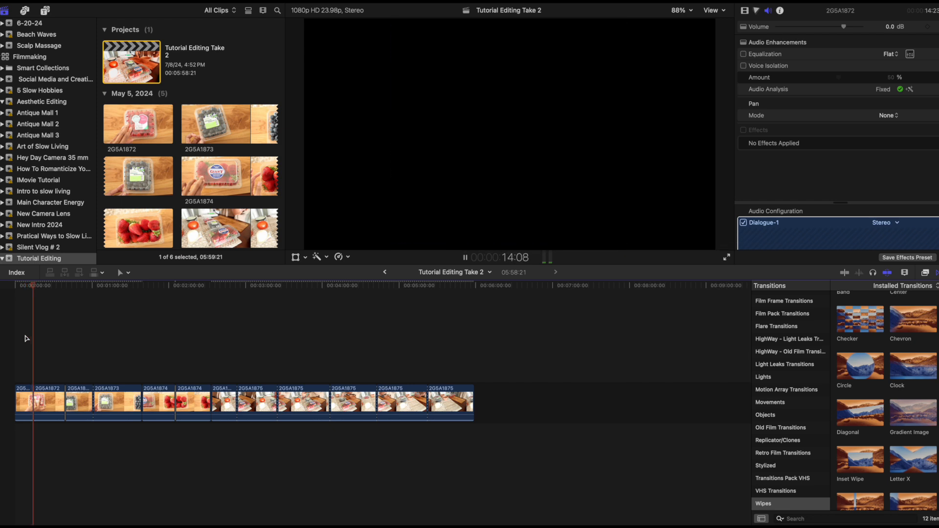
pyautogui.press('space')
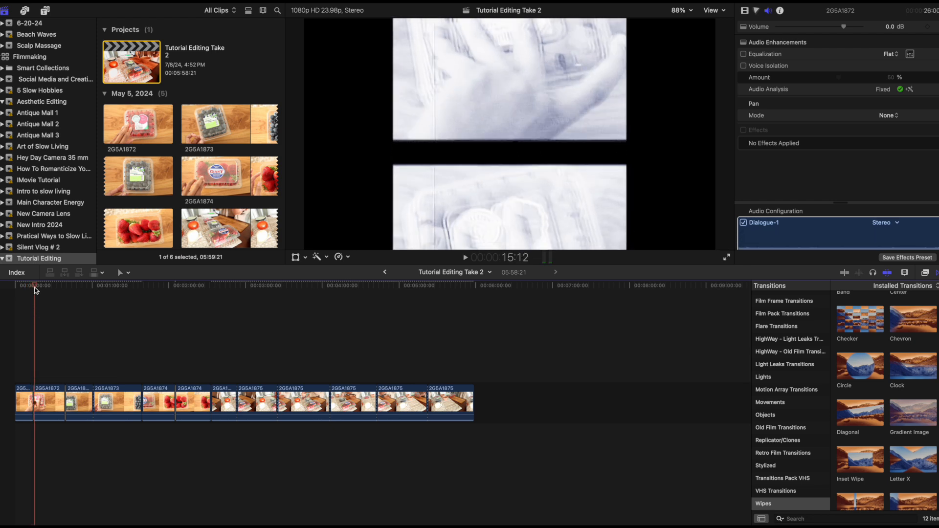
pyautogui.press('Down')
pyautogui.press('j')
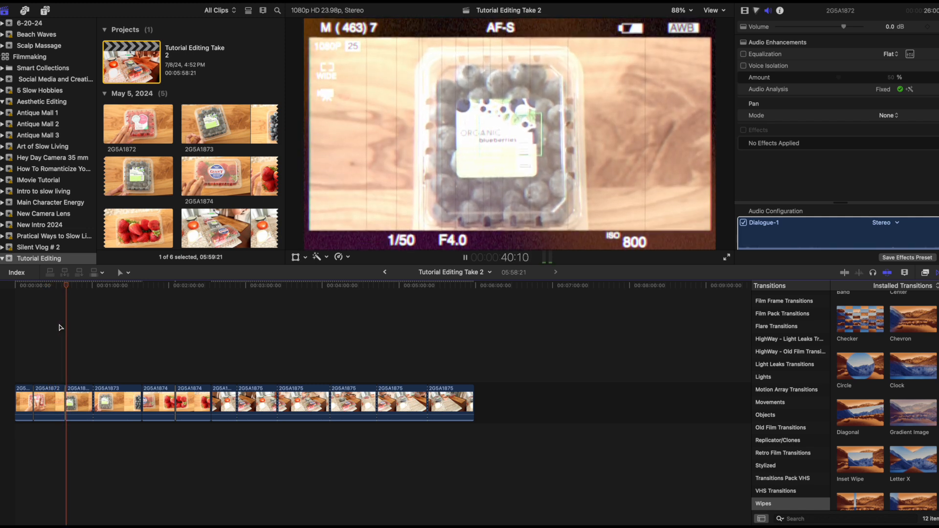
pyautogui.press('space')
# Turn off the retro effects on the second part of clip 2G5A1872 in its video settings.
pyautogui.click(46, 401)
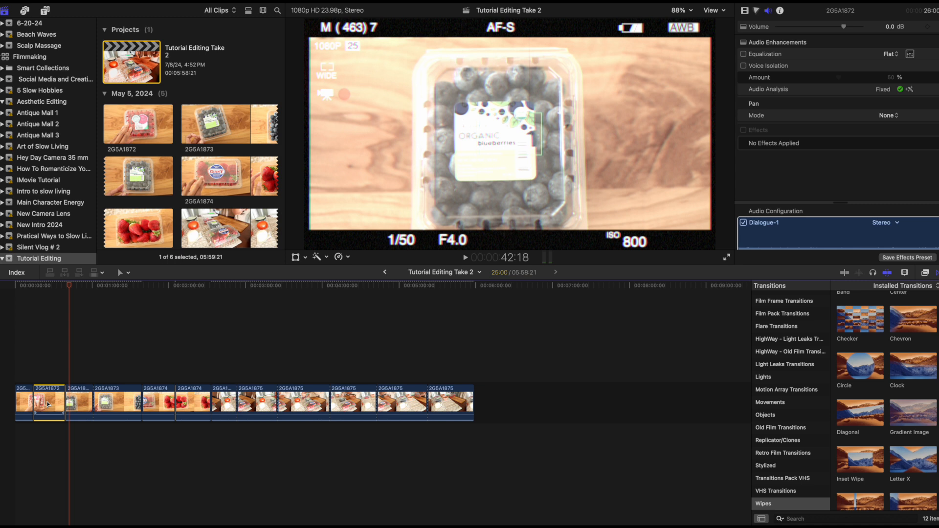
pyautogui.click(744, 11)
pyautogui.click(743, 99)
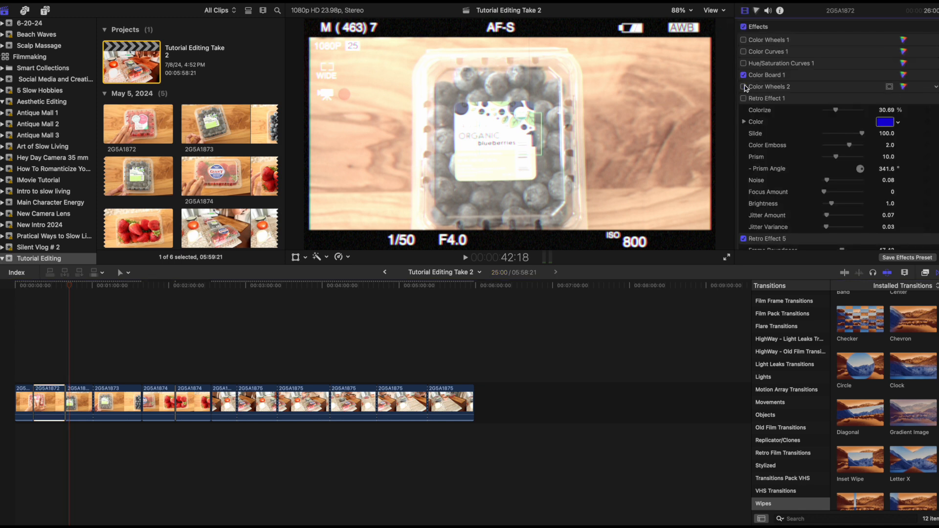
pyautogui.scroll(-3, 748, 93)
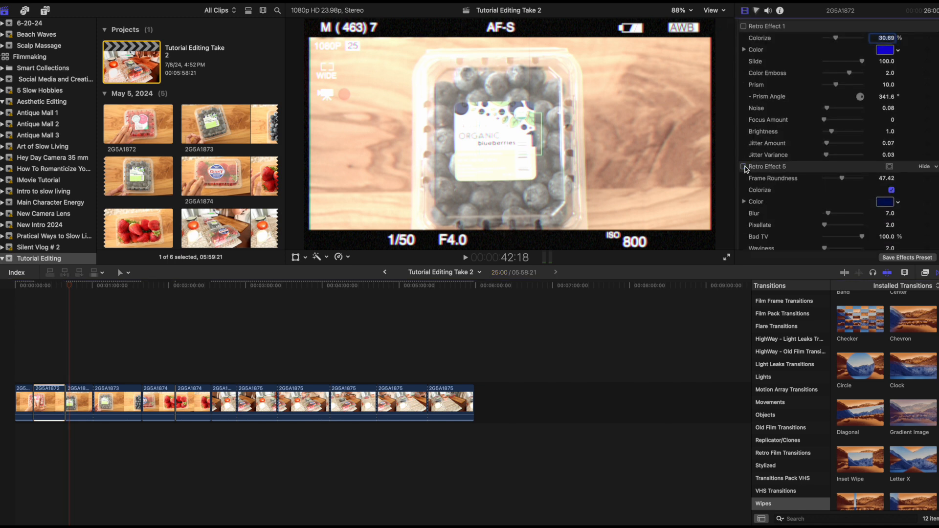
pyautogui.scroll(-6, 745, 168)
pyautogui.scroll(-6, 742, 179)
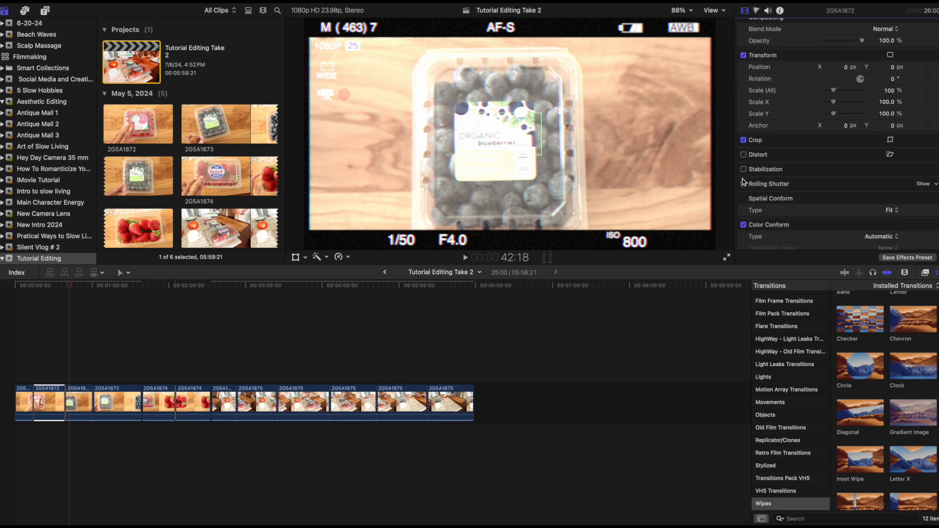
# Place the playhead at about 7 seconds over the first part of clip 2G5A1872 and turn off its Retro Effect 5.
pyautogui.click(26, 368)
pyautogui.click(743, 87)
pyautogui.click(743, 87)
pyautogui.scroll(-5, 748, 118)
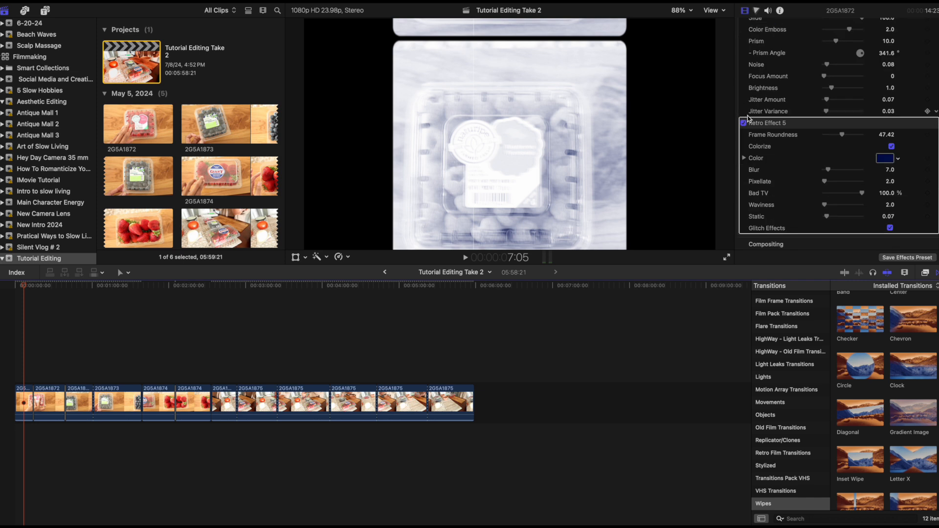
pyautogui.click(743, 123)
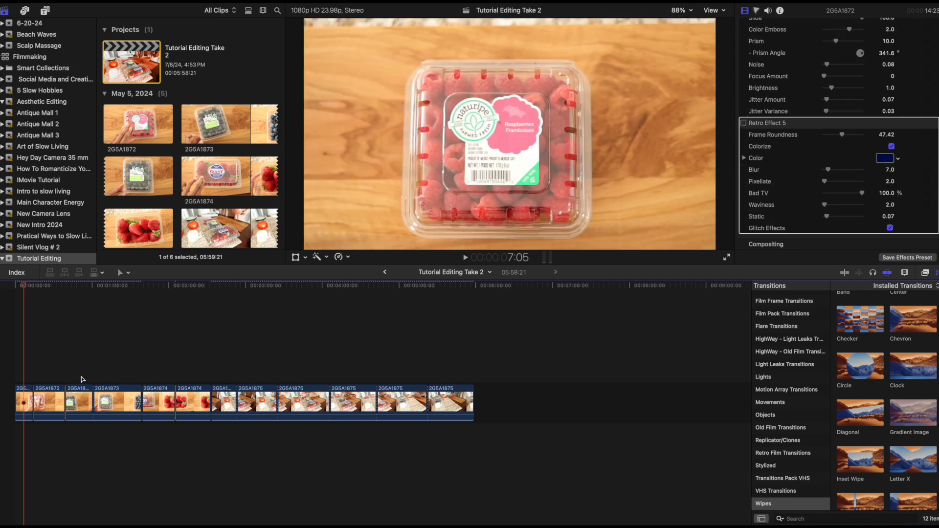
# Add the Short 01 transition from Light Leaks Transitions between the two parts of clip 2G5A1873 and play it.
pyautogui.click(120, 362)
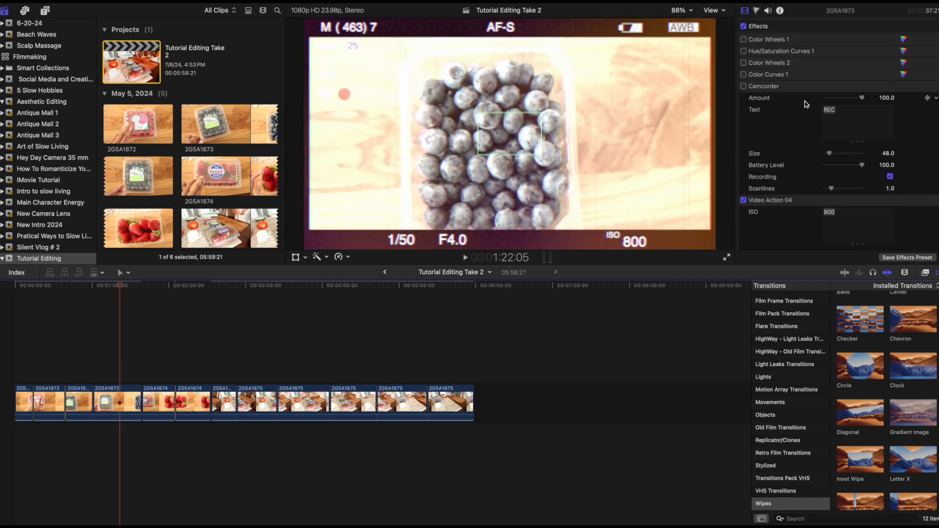
pyautogui.scroll(-1, 802, 106)
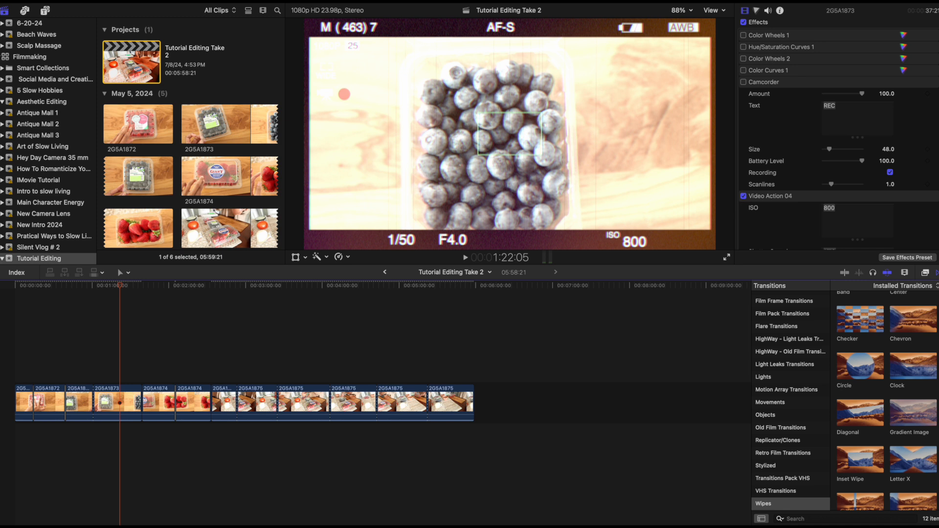
pyautogui.click(770, 379)
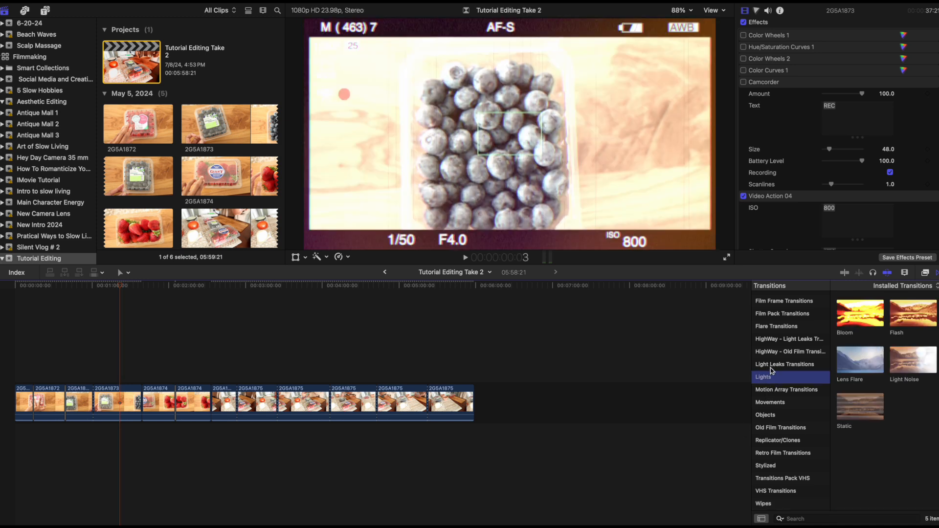
pyautogui.click(773, 364)
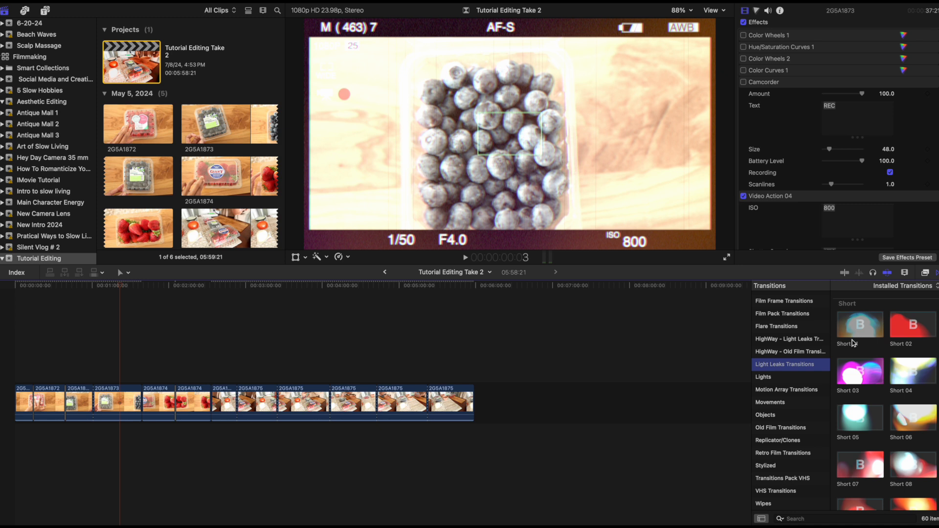
pyautogui.moveTo(860, 334); pyautogui.dragTo(93, 401)
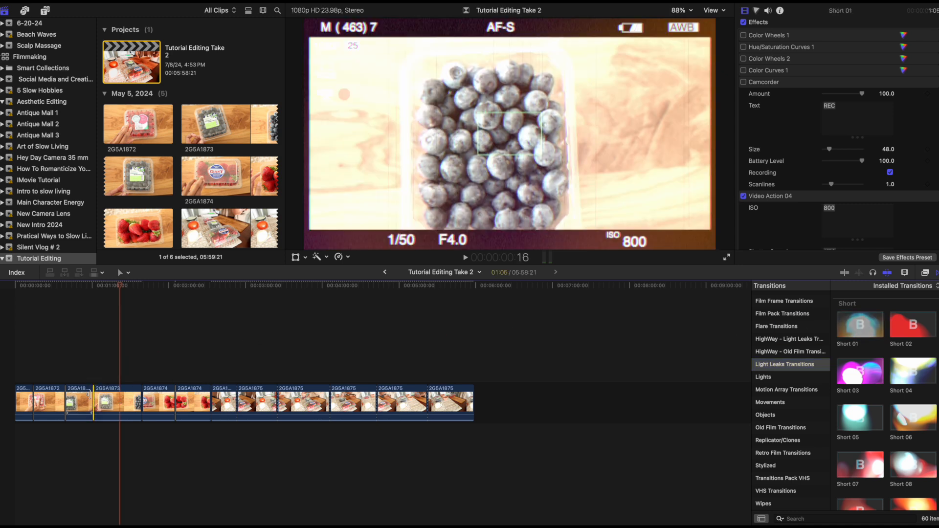
pyautogui.press('space')
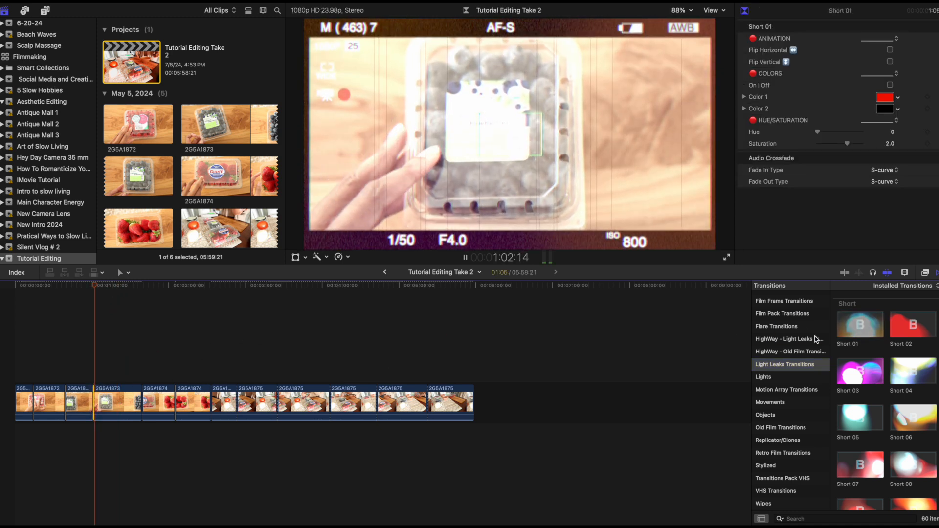
# Add Transition 01 from the HighWay - Light Leaks category between the second and third parts of clip 2G5A1875.
pyautogui.click(780, 353)
pyautogui.click(785, 341)
pyautogui.moveTo(853, 318); pyautogui.dragTo(272, 414)
# Play the timeline from about 3:20 through the light leak transition on clip 2G5A1875 to check it.
pyautogui.moveTo(238, 325); pyautogui.dragTo(270, 332)
pyautogui.press('space')
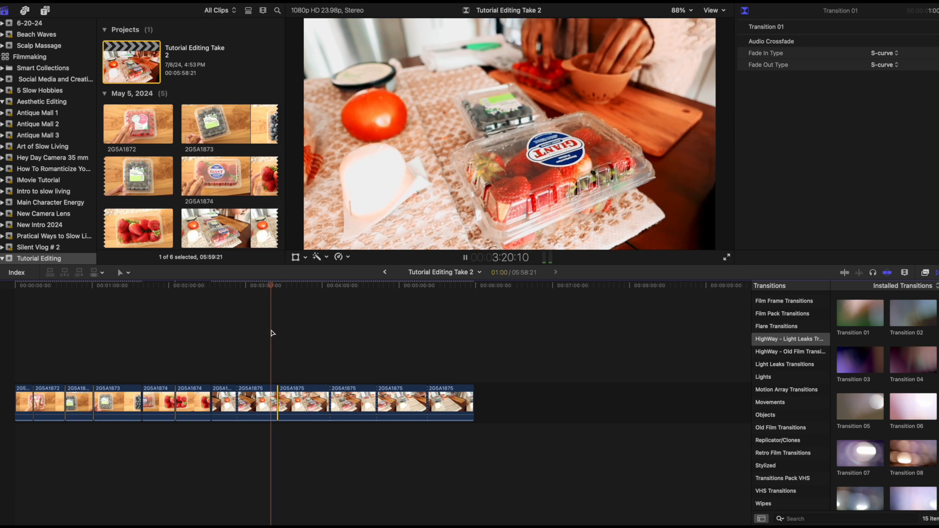
pyautogui.moveTo(275, 286); pyautogui.dragTo(276, 285)
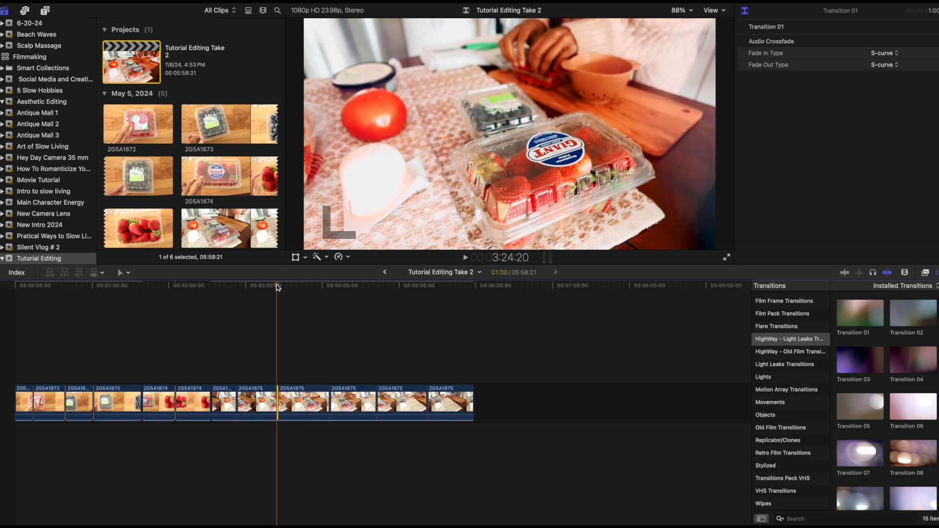
pyautogui.press('space')
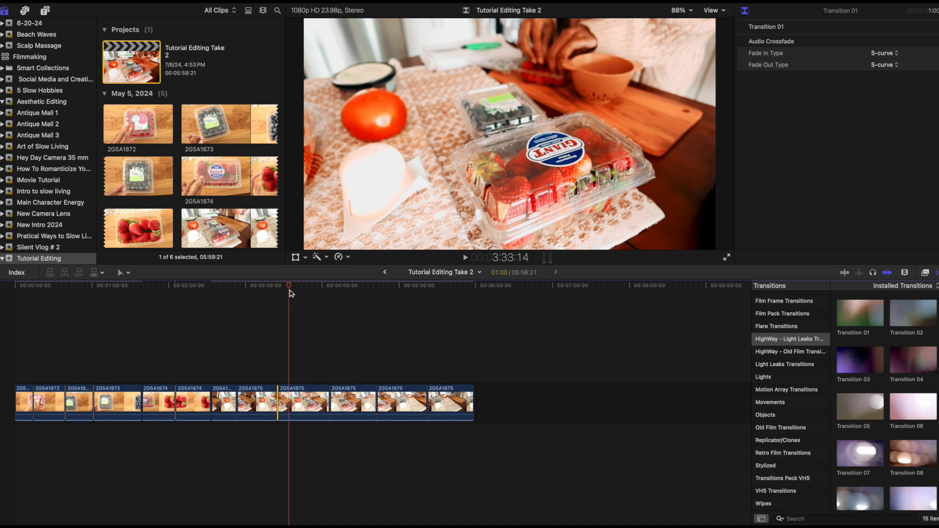
pyautogui.click(296, 313)
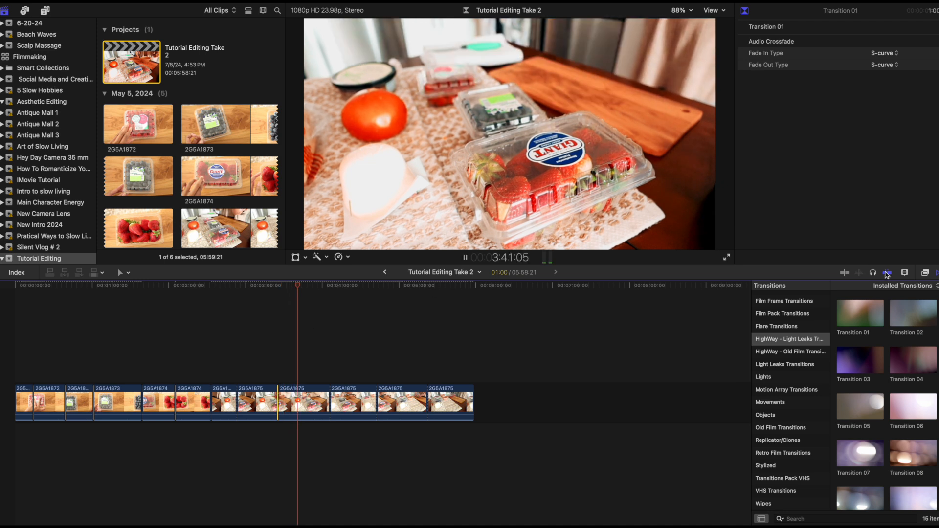
# Enlarge the timeline and replay Transition 01 between the second and third parts of clip 2G5A1875 from just before the cut.
pyautogui.click(905, 275)
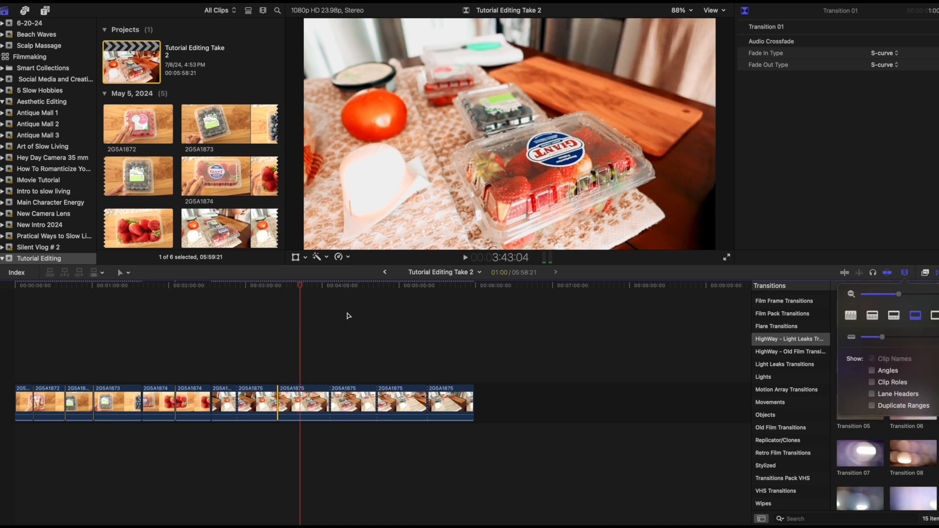
pyautogui.click(465, 258)
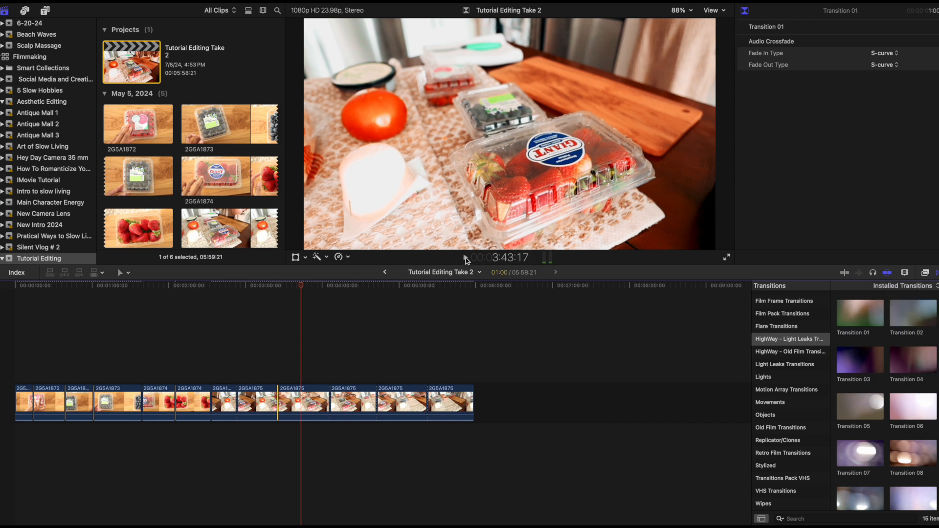
pyautogui.click(905, 273)
pyautogui.moveTo(899, 294); pyautogui.dragTo(912, 296)
pyautogui.moveTo(354, 286); pyautogui.dragTo(307, 325)
pyautogui.press('space')
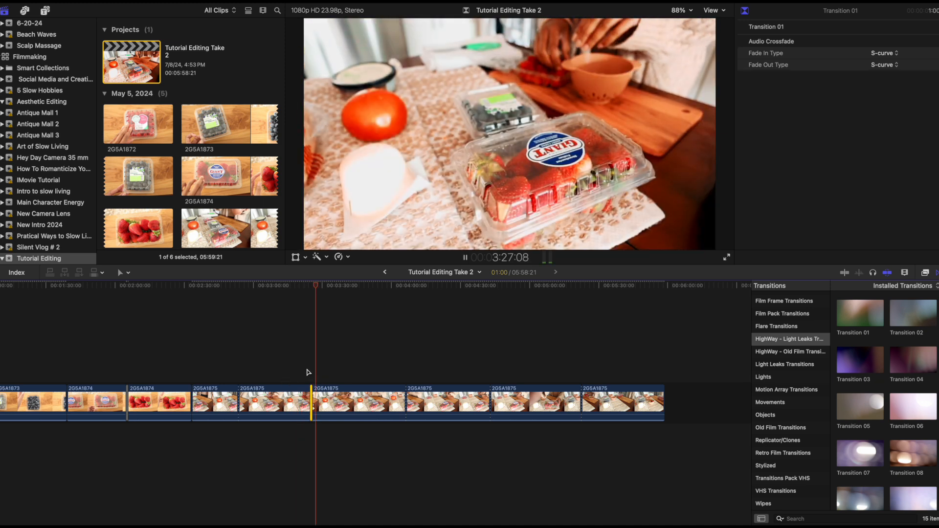
pyautogui.click(287, 311)
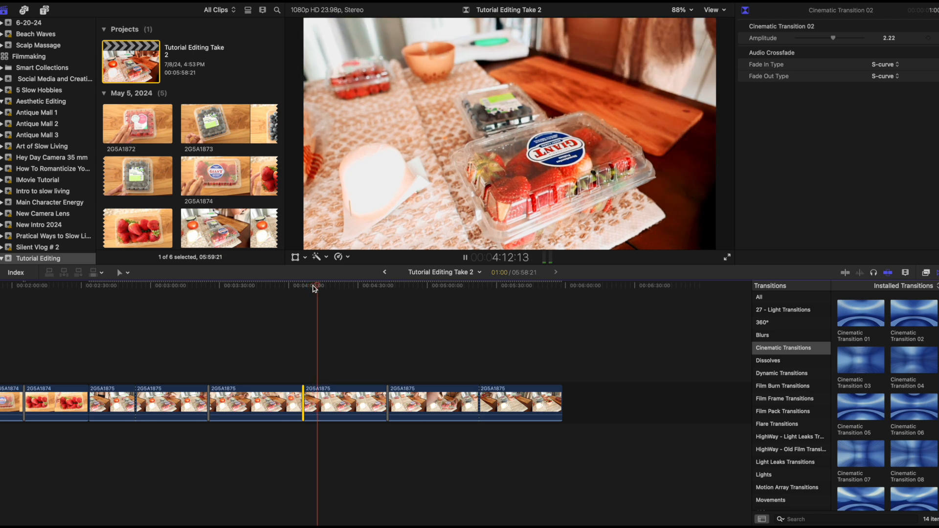
# Play the timeline past Cinematic Transition 02 to about 4:32 and list the Dissolves transitions.
pyautogui.press('space')
pyautogui.click(770, 335)
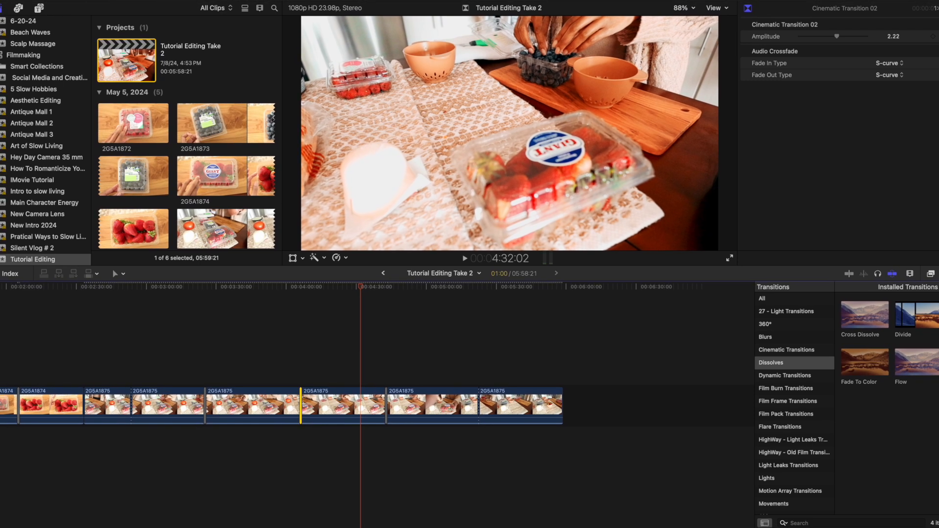
# Show the projects of the Filmmaking library, and list the tracks available in the Music library.
pyautogui.scroll(2, 12, 77)
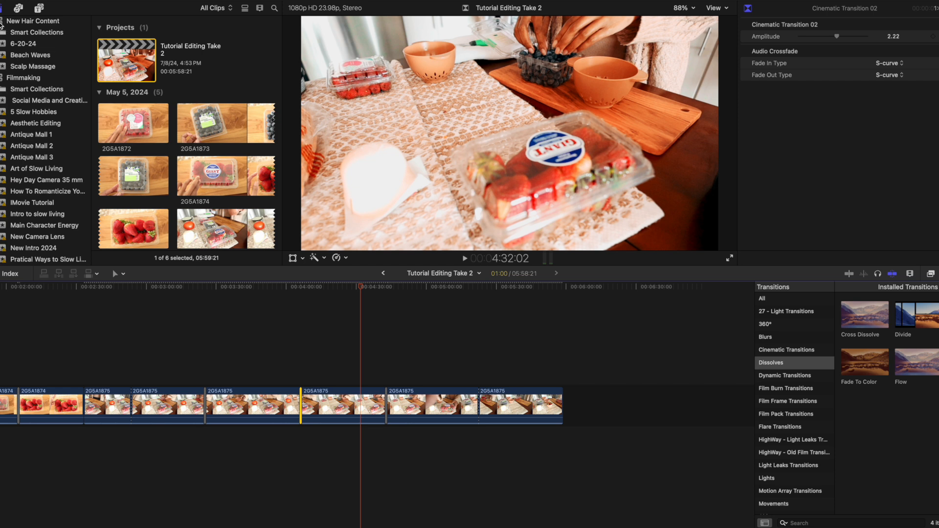
pyautogui.click(1, 78)
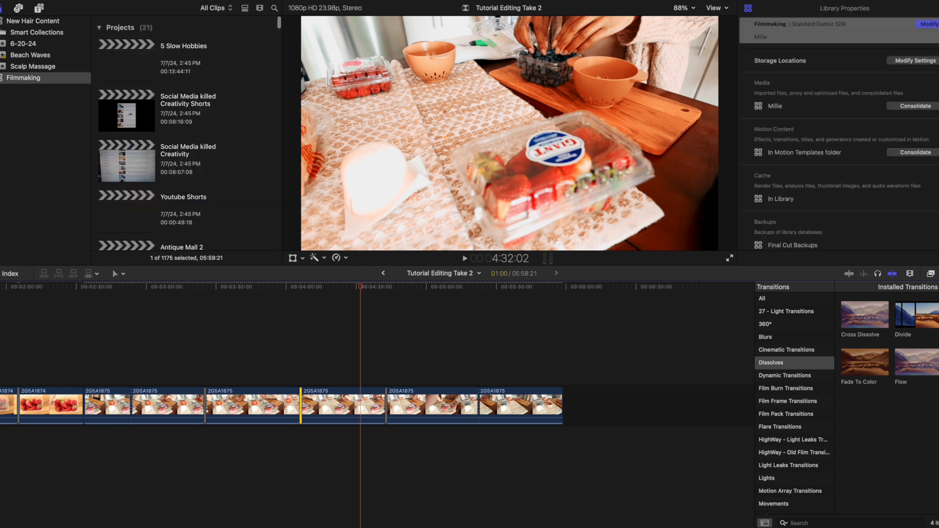
pyautogui.click(18, 8)
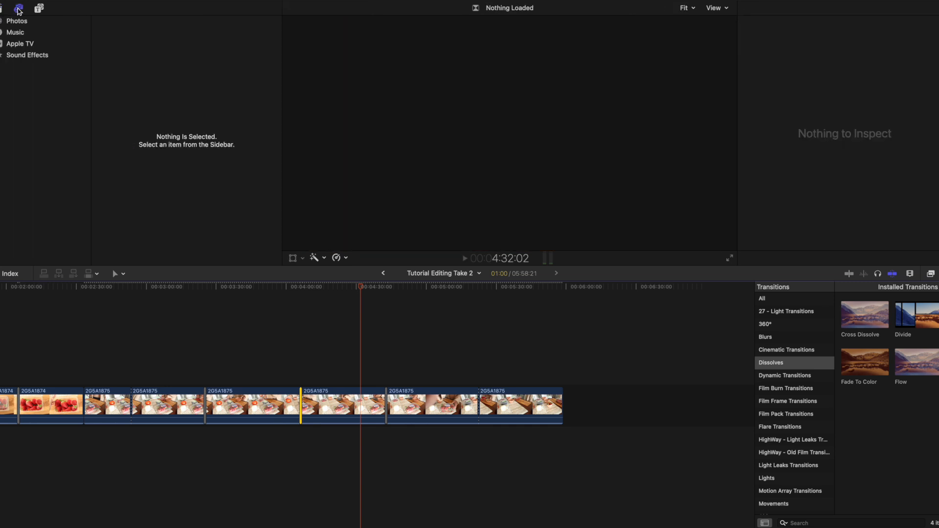
pyautogui.click(11, 33)
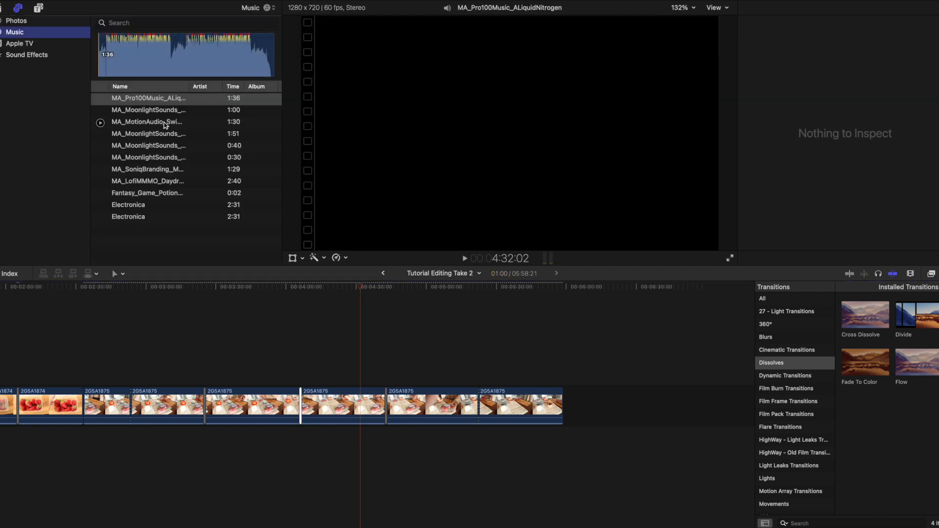
# Add MA_MoonlightSounds_TheWorldAroundYou_60sec at the timeline start, MA_LofiMMMO_Daydreaming In Spring_Main under clip 2G5A1873, and Electronica after about 4:00 as music below the clips.
pyautogui.click(149, 112)
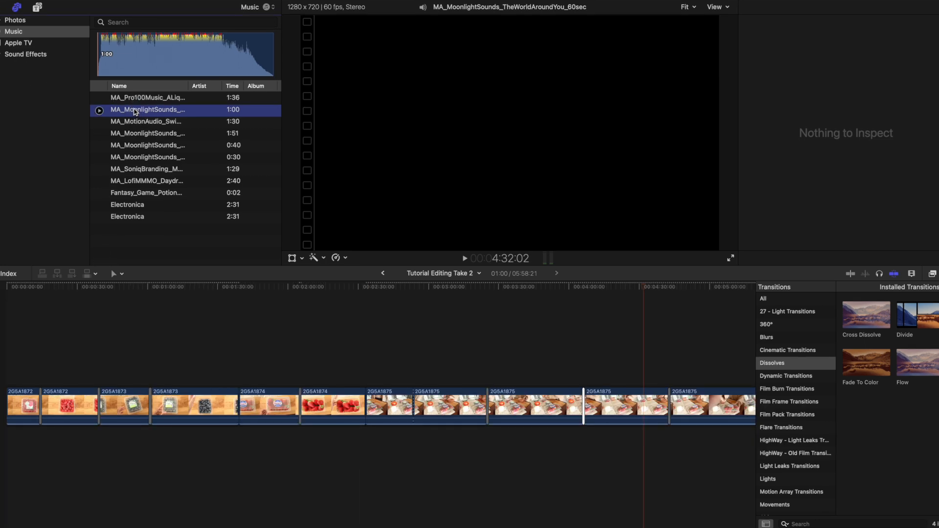
pyautogui.moveTo(134, 114); pyautogui.dragTo(15, 425)
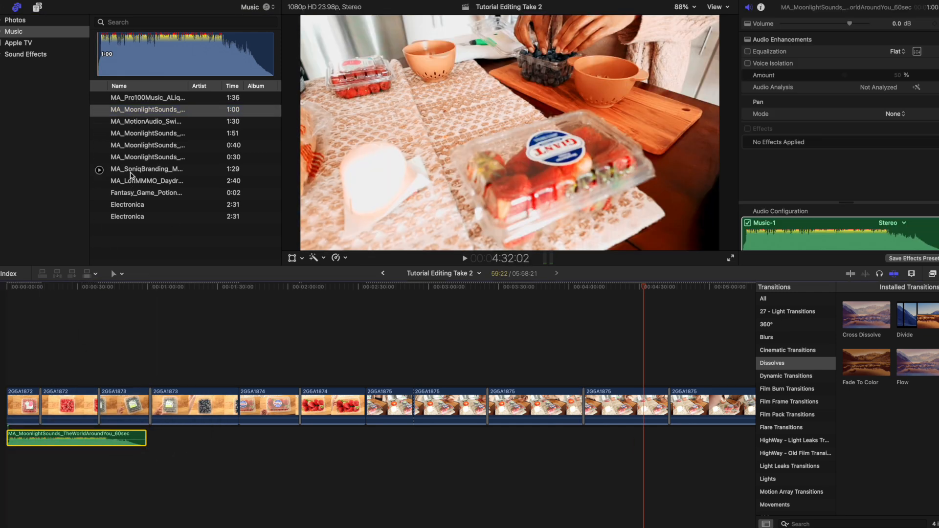
pyautogui.moveTo(131, 181); pyautogui.dragTo(190, 431)
pyautogui.moveTo(124, 206); pyautogui.dragTo(577, 439)
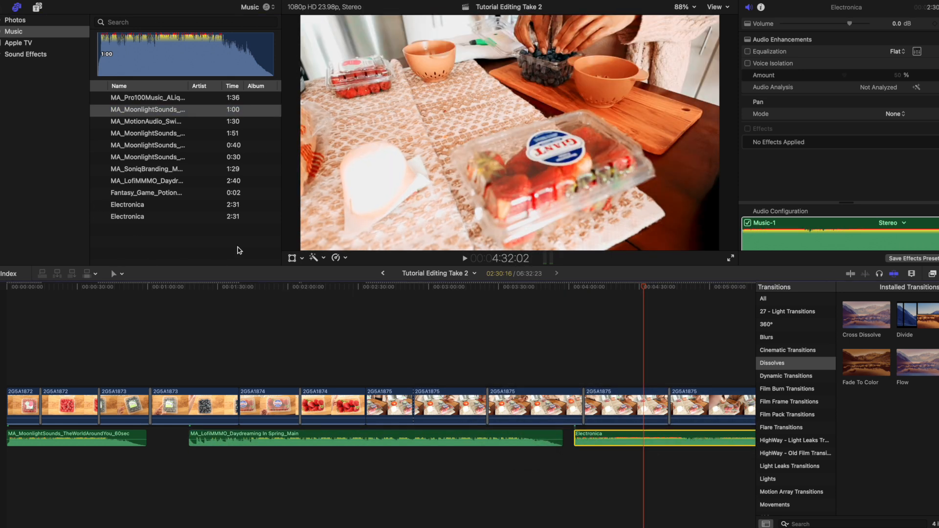
# Browse the list of videos in the Apple TV library.
pyautogui.click(18, 44)
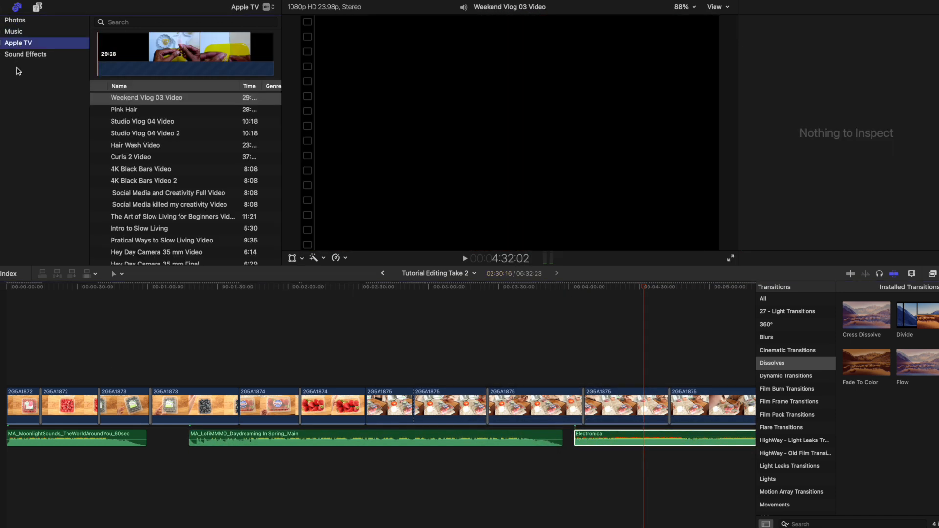
pyautogui.scroll(-10, 137, 128)
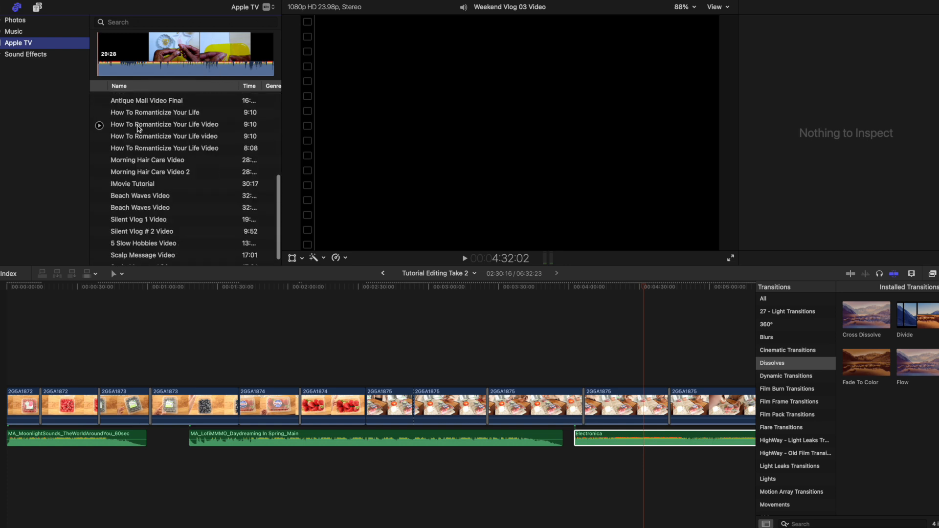
pyautogui.scroll(10, 138, 128)
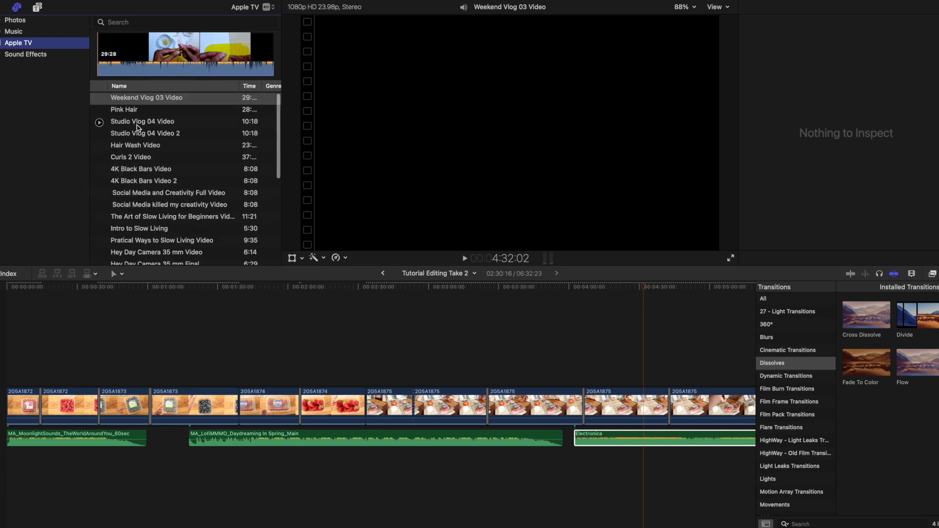
pyautogui.scroll(-10, 137, 128)
pyautogui.scroll(10, 137, 129)
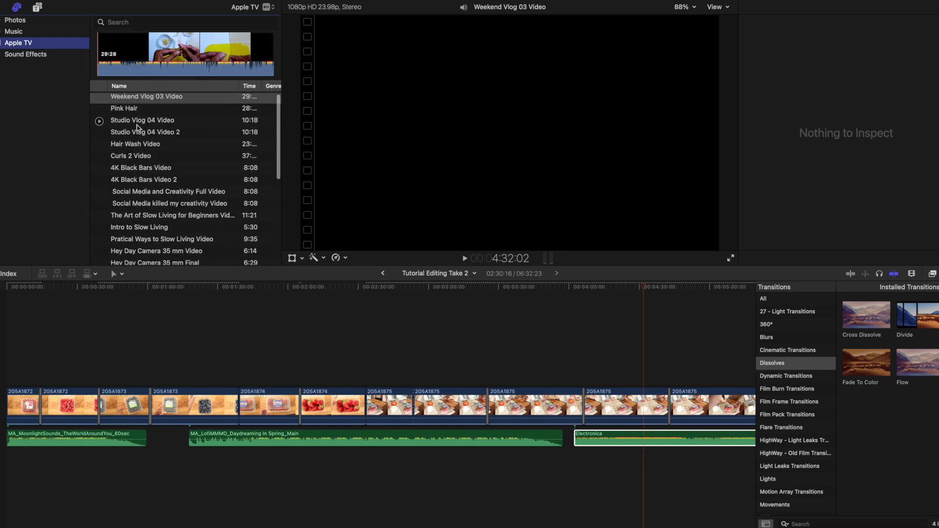
pyautogui.scroll(-10, 138, 128)
pyautogui.scroll(10, 138, 128)
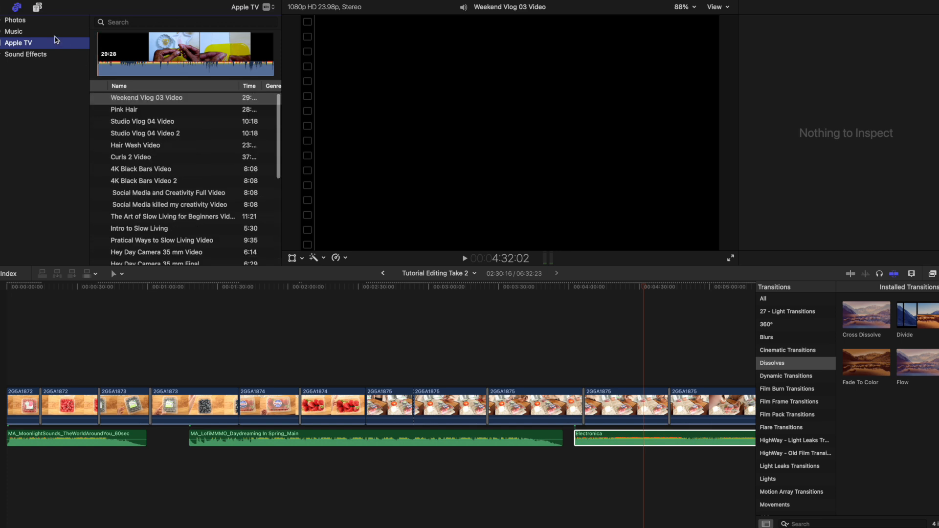
# Add the Clock Tick sound effect at about 21 seconds and move the MA_MoonlightSounds track to about 50 seconds.
pyautogui.click(26, 55)
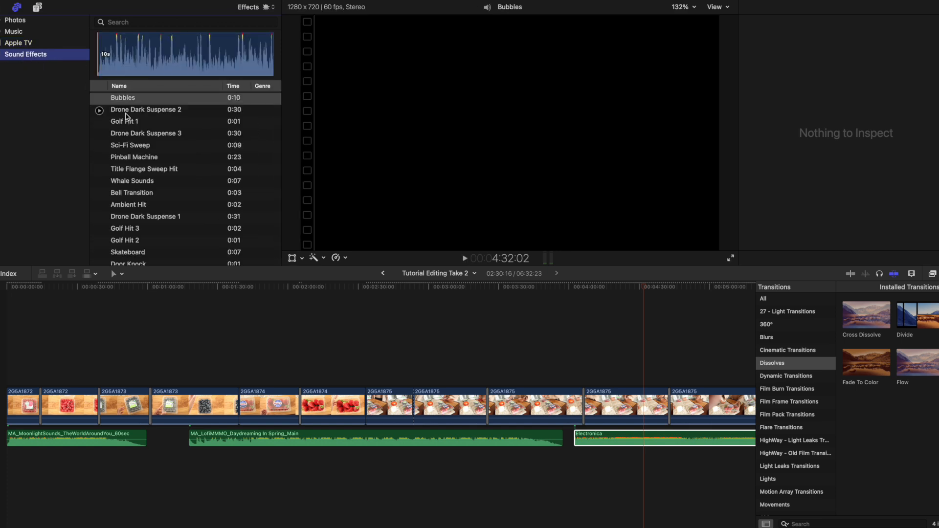
pyautogui.click(125, 113)
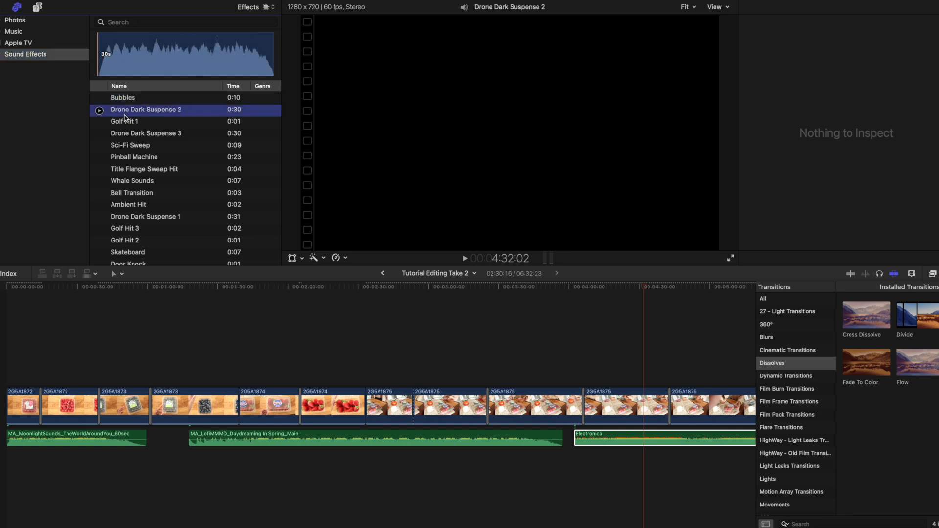
pyautogui.click(125, 121)
pyautogui.scroll(-3, 123, 157)
pyautogui.scroll(-3, 124, 157)
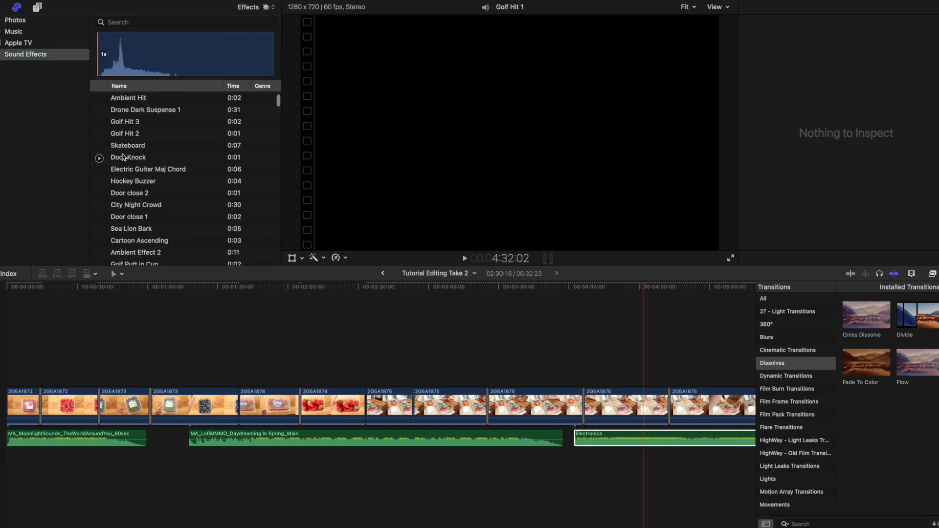
pyautogui.scroll(-3, 126, 190)
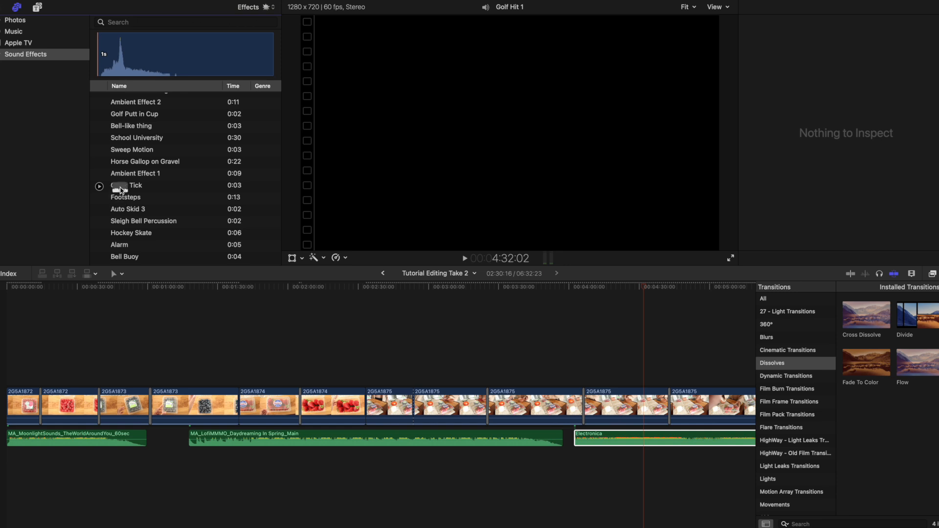
pyautogui.moveTo(122, 189); pyautogui.dragTo(175, 461)
# Play the timeline from about 20 seconds through the Clock Tick sound effect to check it.
pyautogui.click(42, 345)
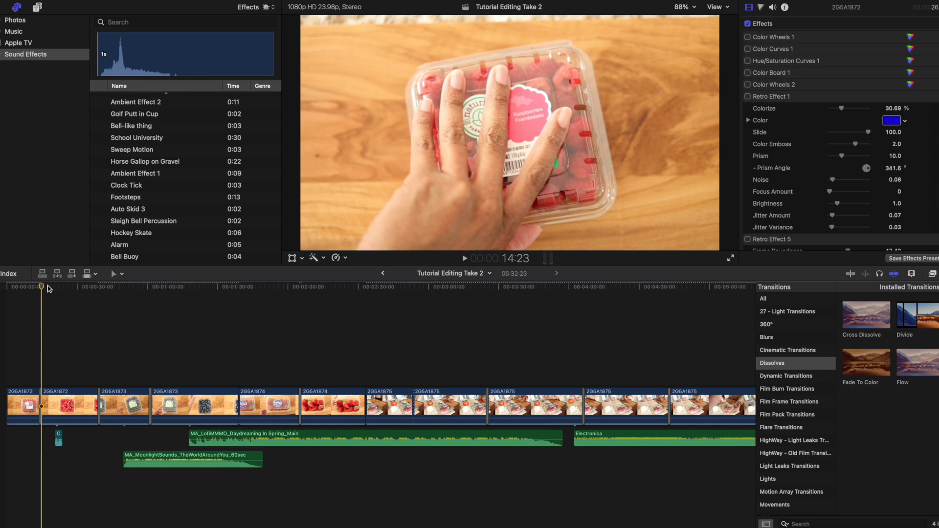
pyautogui.moveTo(42, 290); pyautogui.dragTo(53, 293)
pyautogui.press('space')
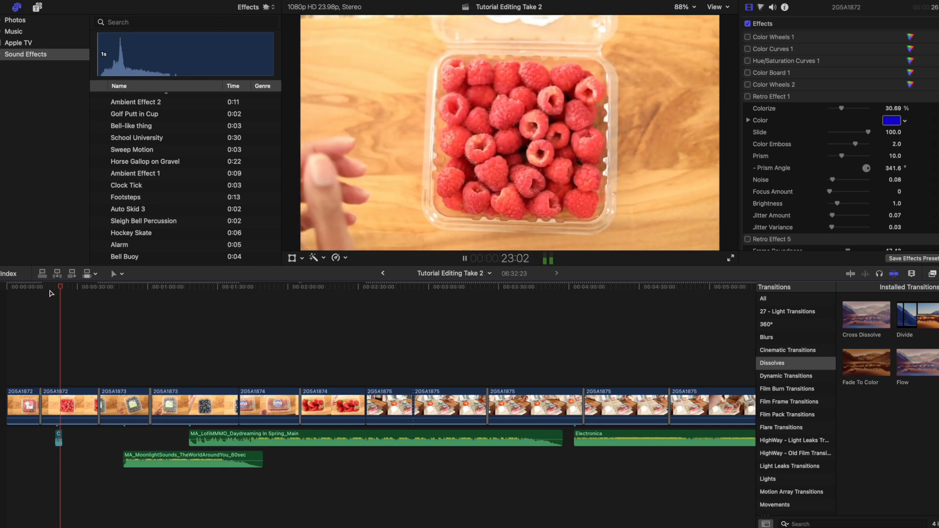
pyautogui.press('space')
# Add the Bubbles sound effect at about 30 seconds under clip 2G5A1872 and play it.
pyautogui.scroll(10, 126, 154)
pyautogui.moveTo(119, 98); pyautogui.dragTo(88, 438)
pyautogui.moveTo(57, 287); pyautogui.dragTo(76, 304)
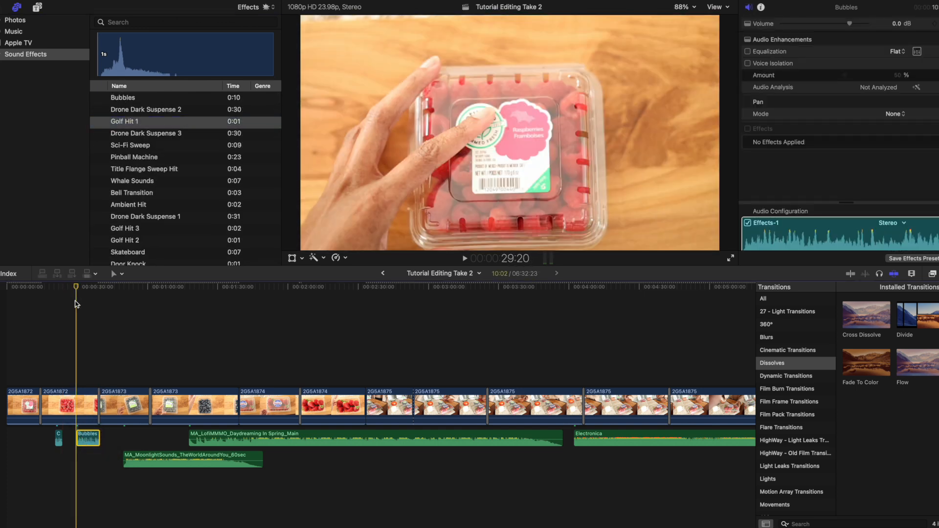
pyautogui.press('space')
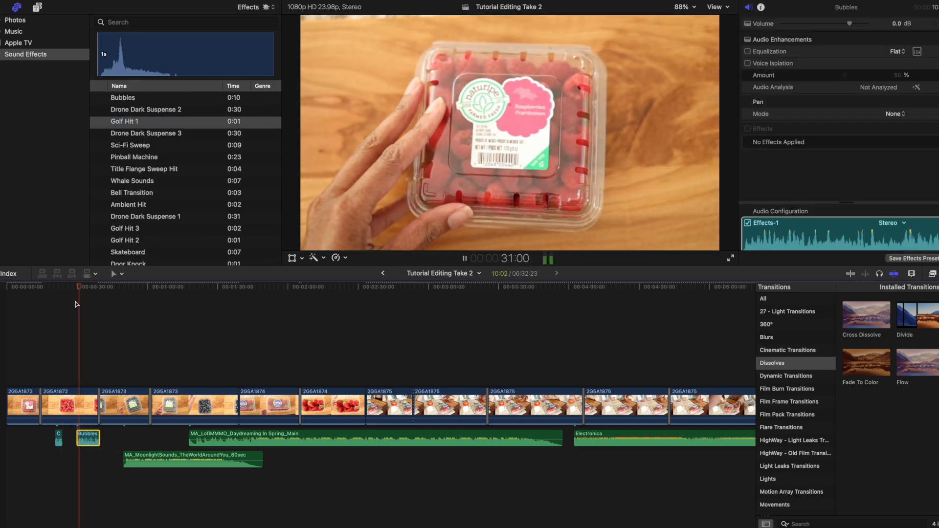
pyautogui.press('space')
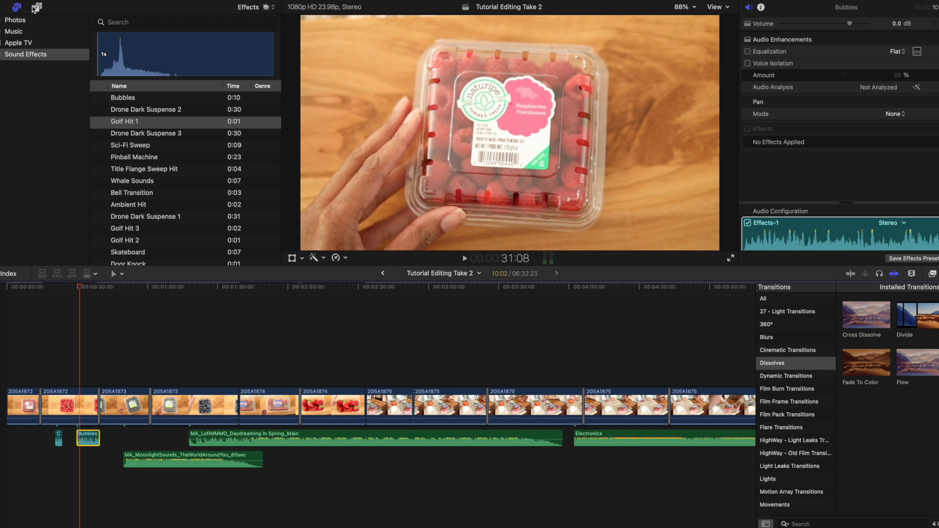
pyautogui.press('space')
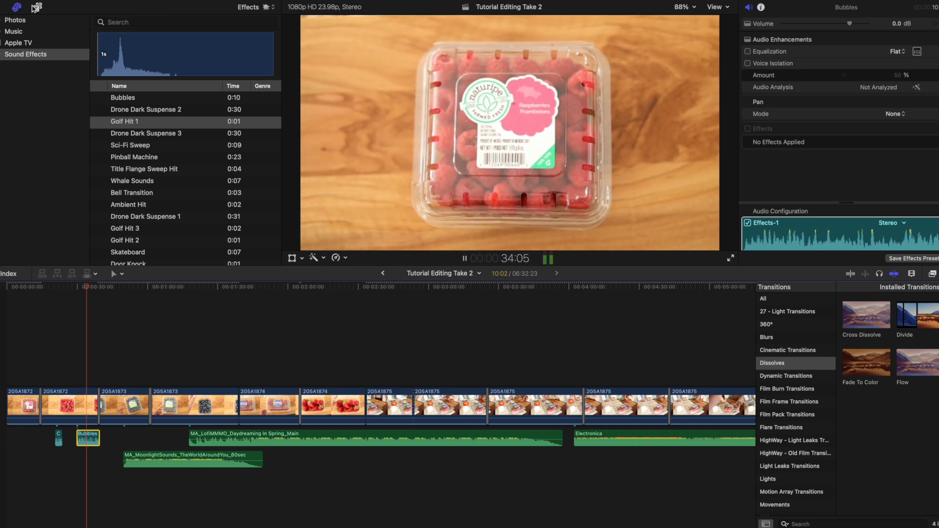
pyautogui.press('space')
# Trim the end of the Bubbles sound effect slightly and place the playhead at about 30 seconds.
pyautogui.moveTo(99, 441); pyautogui.dragTo(97, 441)
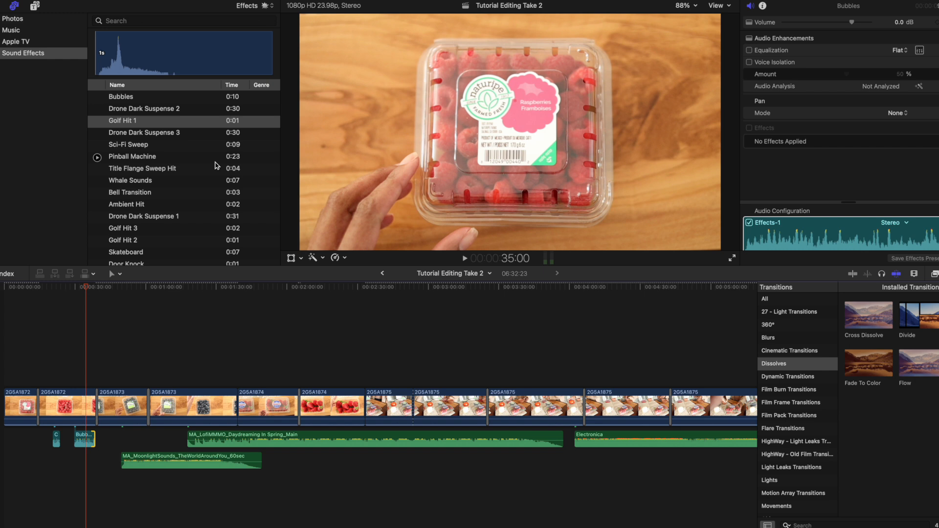
pyautogui.moveTo(87, 289); pyautogui.dragTo(75, 290)
# Move Clock Tick to about 8 seconds, Bubbles to about 15 seconds and the MA_MoonlightSounds track to about 27 seconds.
pyautogui.moveTo(184, 462); pyautogui.dragTo(169, 460)
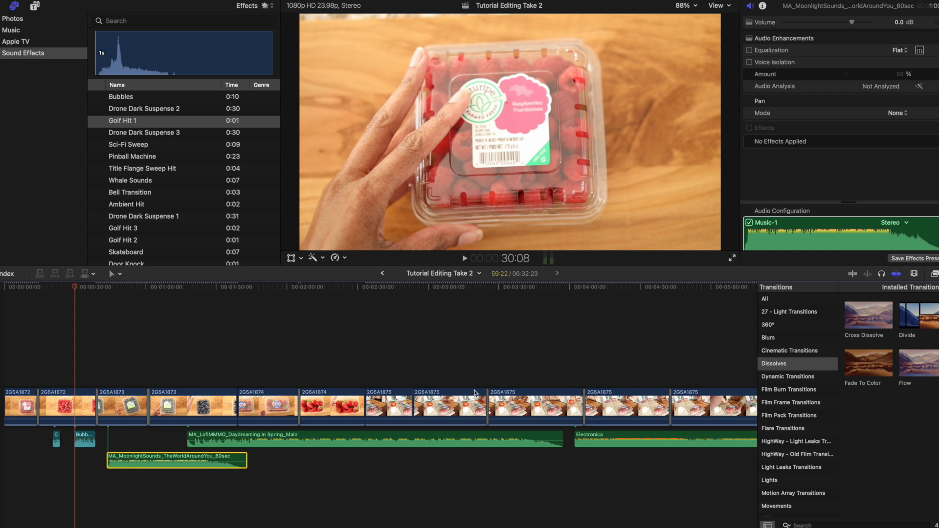
pyautogui.moveTo(166, 457); pyautogui.dragTo(158, 457)
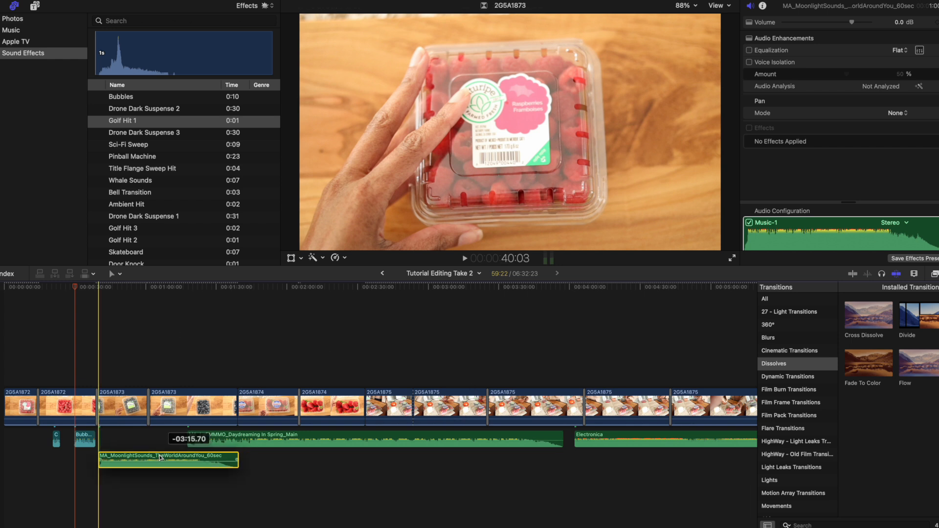
pyautogui.click(56, 438)
pyautogui.moveTo(56, 437); pyautogui.dragTo(25, 437)
pyautogui.moveTo(88, 435); pyautogui.dragTo(54, 437)
pyautogui.moveTo(126, 457); pyautogui.dragTo(96, 458)
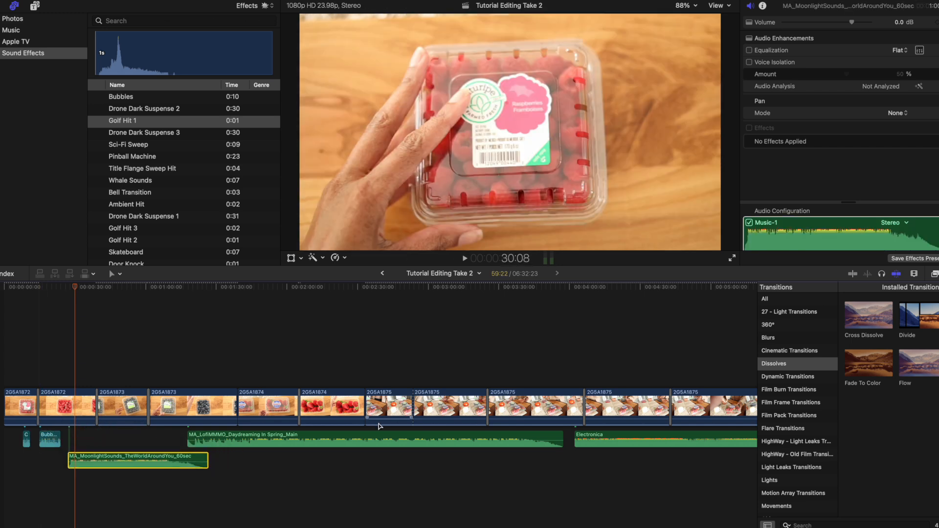
# Move the MA_LofiMMMO_Daydreaming track to about 1:37 and the Electronica track to about 4:26 on the timeline.
pyautogui.moveTo(302, 435); pyautogui.dragTo(344, 435)
pyautogui.moveTo(605, 457); pyautogui.dragTo(655, 435)
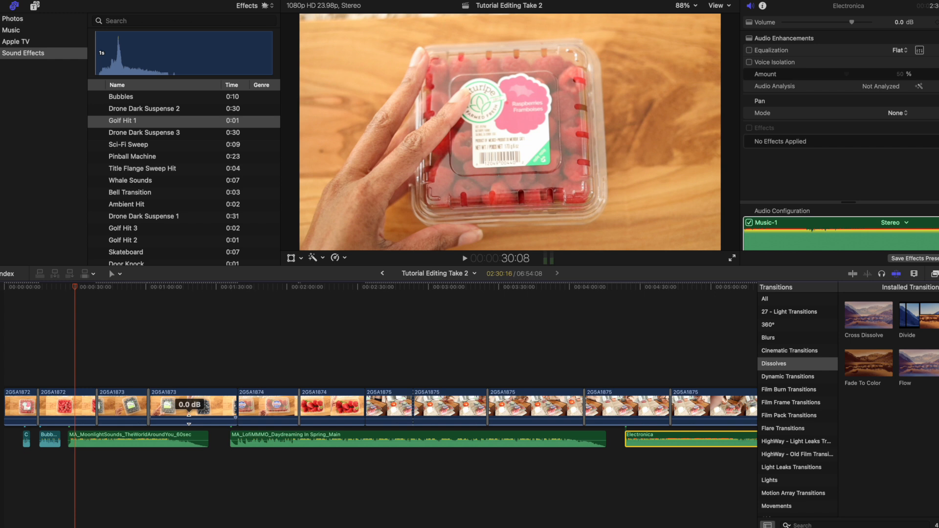
# Return the playhead to the very start of the timeline.
pyautogui.moveTo(75, 288); pyautogui.dragTo(14, 291)
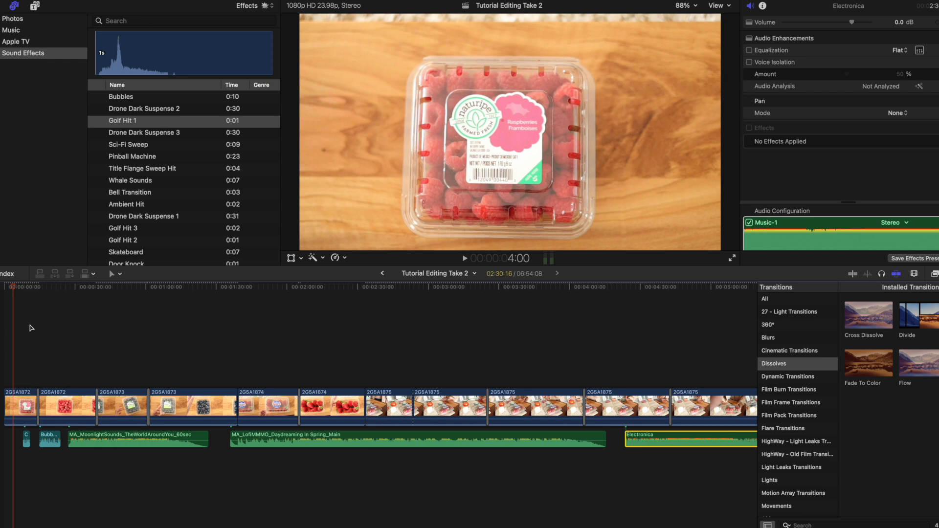
pyautogui.click(479, 252)
pyautogui.moveTo(753, 0)
pyautogui.mouseDown()
pyautogui.moveTo(742, 3)
pyautogui.moveTo(758, 32)
pyautogui.moveTo(757, 4)
pyautogui.mouseUp()
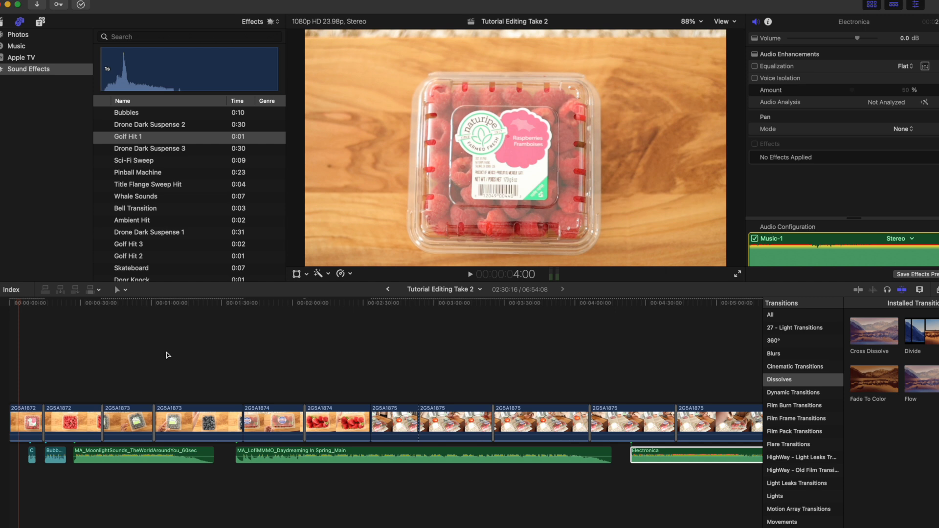
pyautogui.click(8, 308)
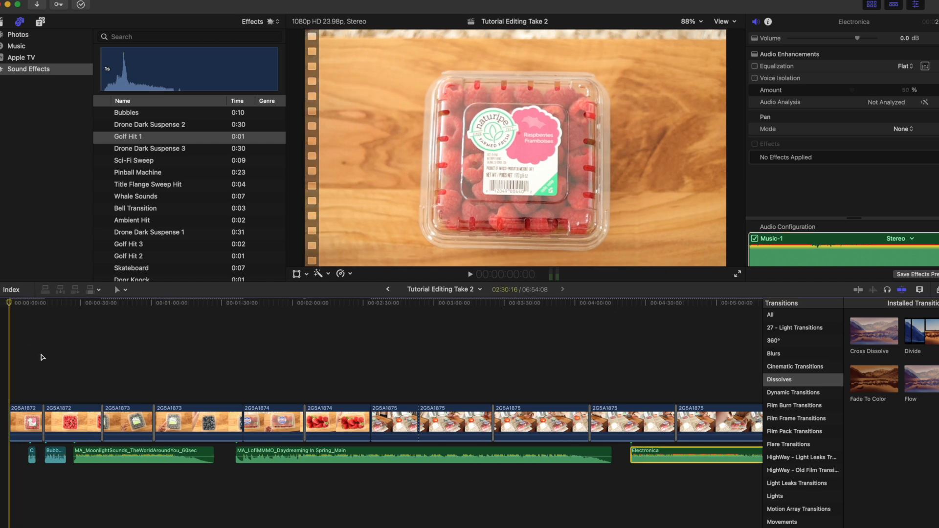
# Move the Daydreaming and Electronica tracks earlier so each starts where the previous music track ends, then place the playhead at about 3:42.
pyautogui.moveTo(651, 452); pyautogui.dragTo(617, 451)
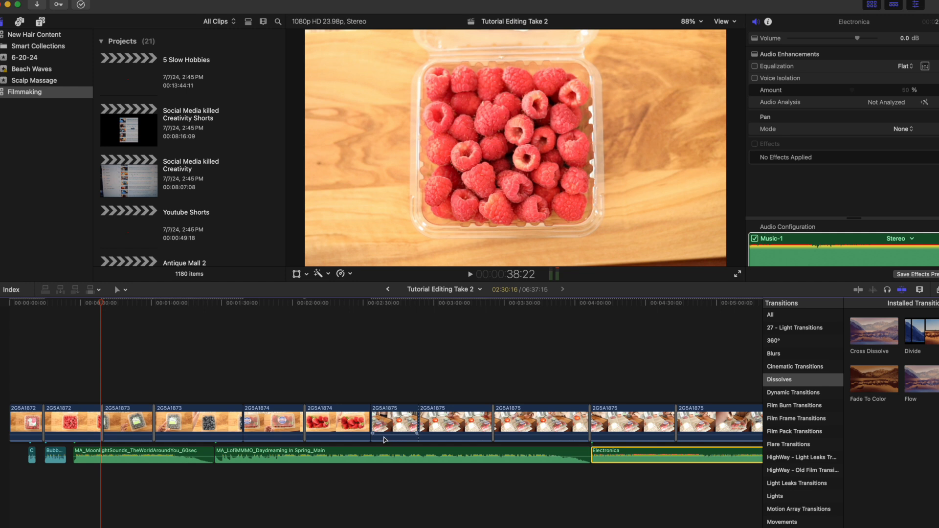
pyautogui.click(103, 303)
pyautogui.moveTo(103, 303); pyautogui.dragTo(532, 357)
# Trim the end of the Electronica track so it finishes together with the last video clip.
pyautogui.click(920, 290)
pyautogui.moveTo(928, 312); pyautogui.dragTo(918, 314)
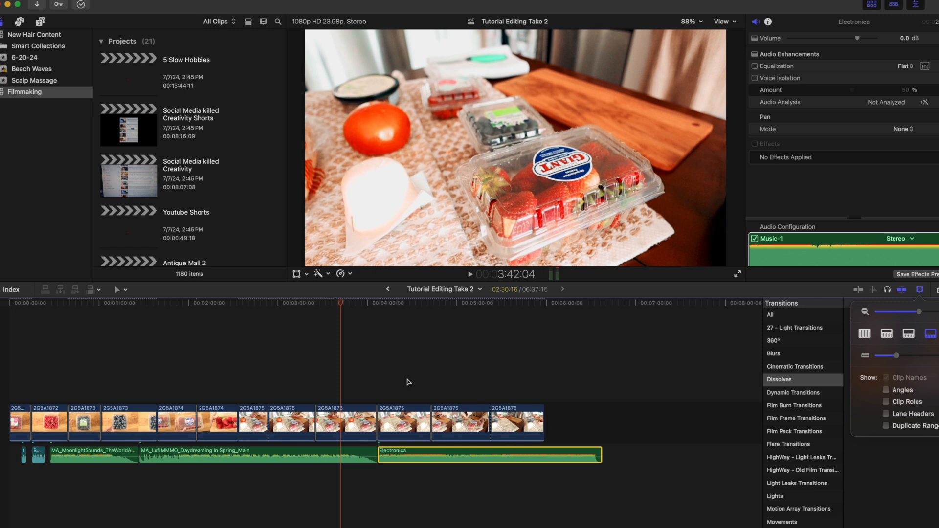
pyautogui.click(406, 378)
pyautogui.press('super+4')
pyautogui.moveTo(601, 453); pyautogui.dragTo(543, 451)
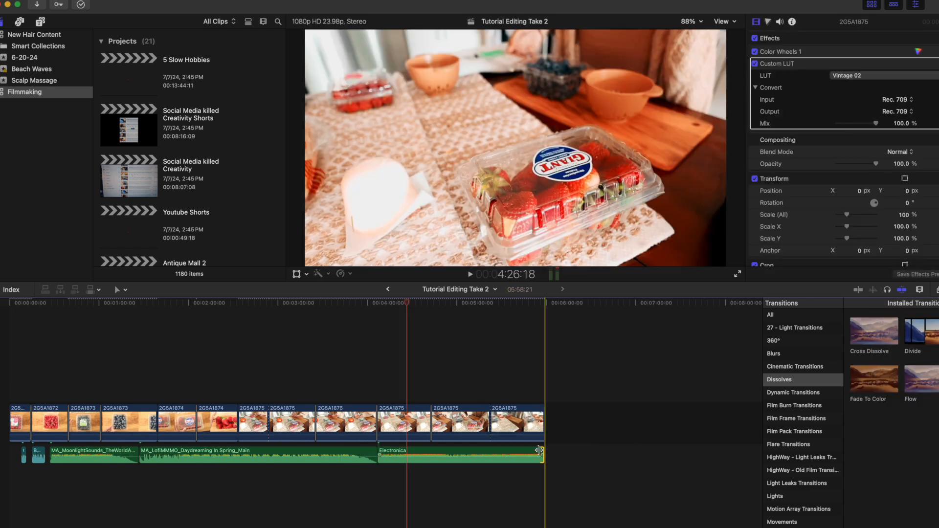
# Skim back and forth through the arranged timeline, show the Effects browser and place the playhead at about 4:43.
pyautogui.click(26, 350)
pyautogui.moveTo(17, 349); pyautogui.dragTo(487, 372)
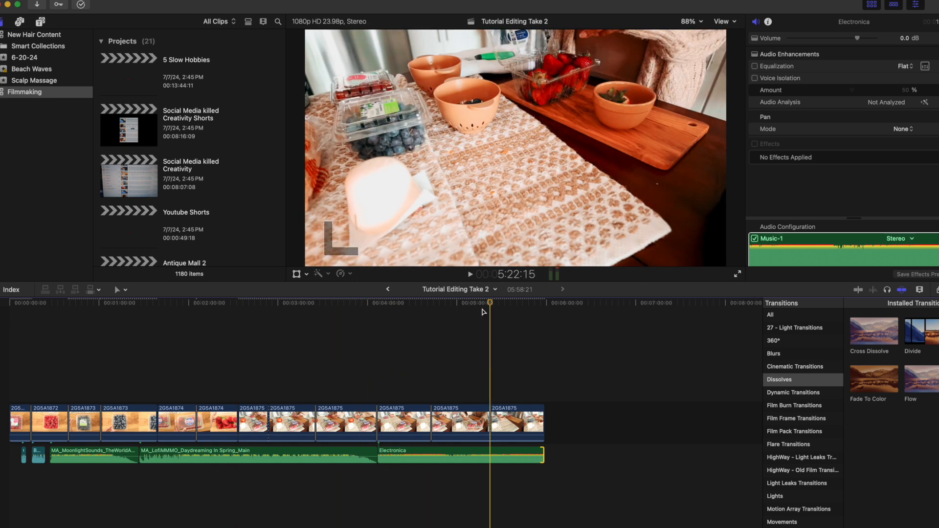
pyautogui.moveTo(483, 311); pyautogui.dragTo(175, 312)
pyautogui.click(938, 290)
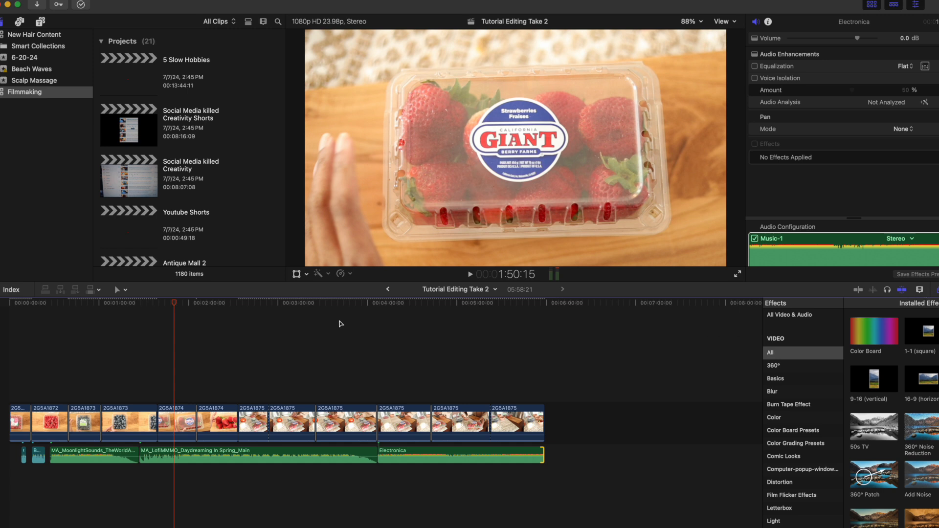
pyautogui.moveTo(175, 305); pyautogui.dragTo(437, 313)
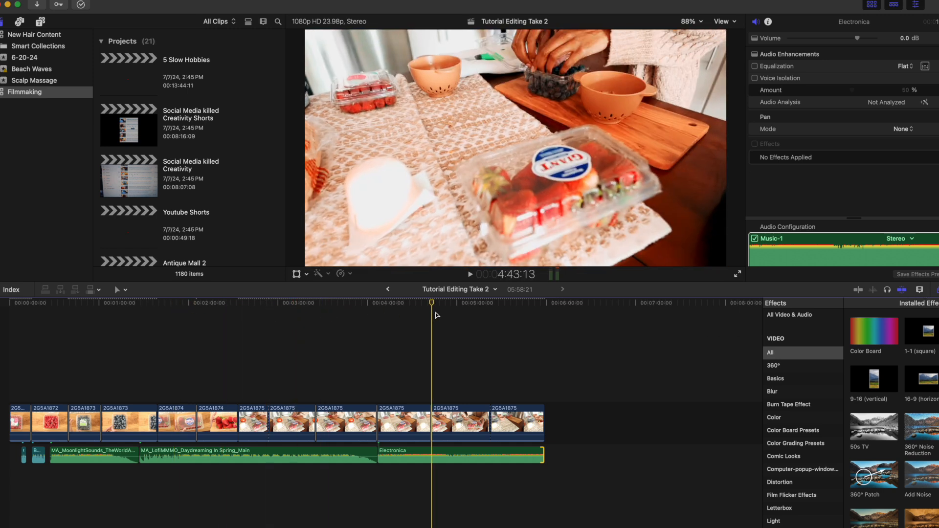
# Open the titles and generators library and look through generator categories such as Essential, Documentary Imagery, Clean Intro and Backgrounds.
pyautogui.click(41, 21)
pyautogui.scroll(4, 22, 105)
pyautogui.scroll(-10, 20, 104)
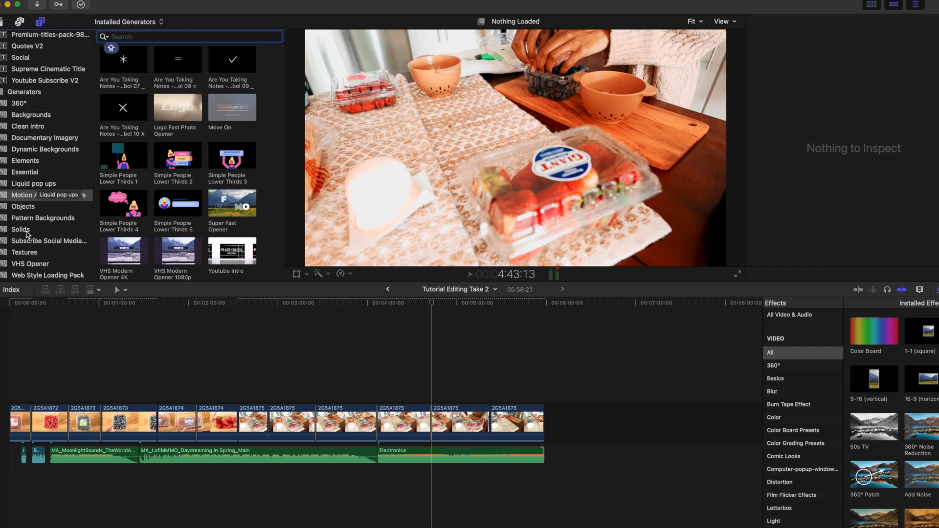
pyautogui.click(28, 172)
pyautogui.click(27, 137)
pyautogui.click(25, 127)
pyautogui.click(26, 115)
pyautogui.scroll(5, 27, 200)
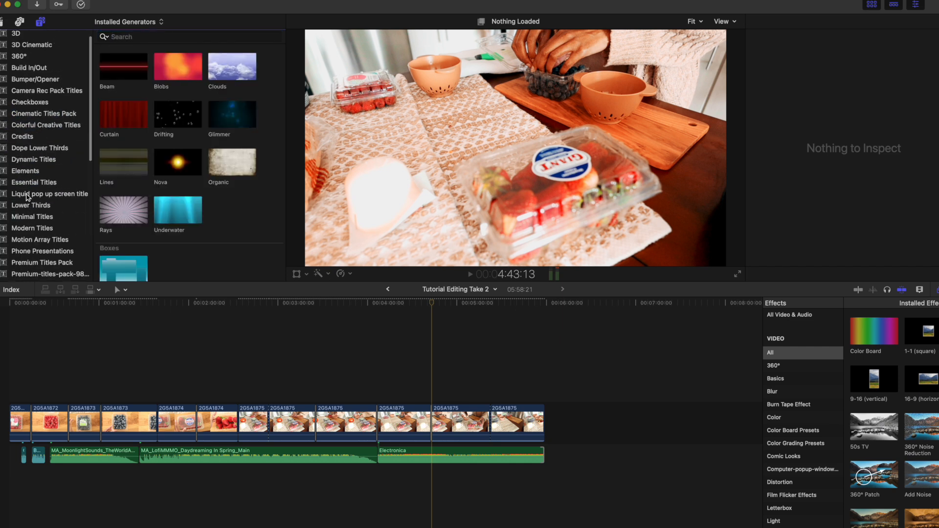
pyautogui.scroll(1, 29, 201)
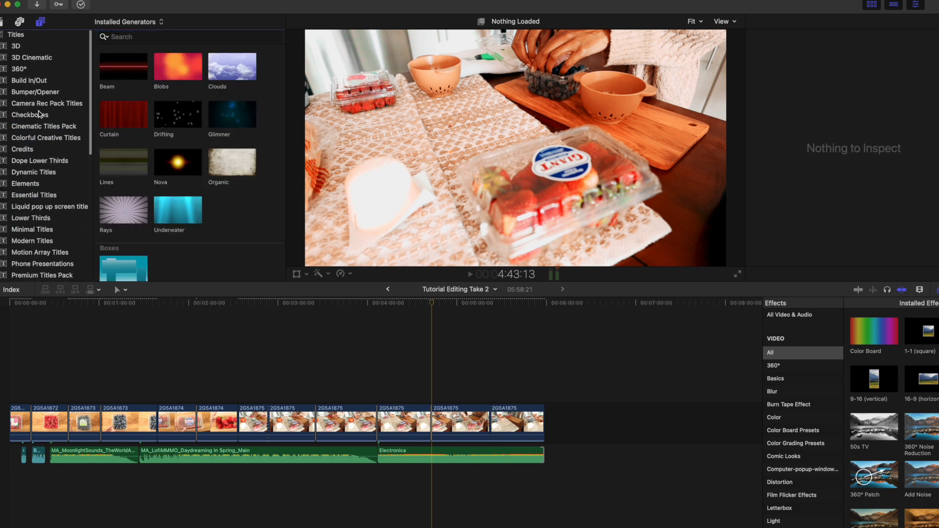
# Look through the Dynamic Titles, Dope Lower Thirds, Credits and Colorful Creative Titles categories.
pyautogui.click(39, 171)
pyautogui.click(37, 160)
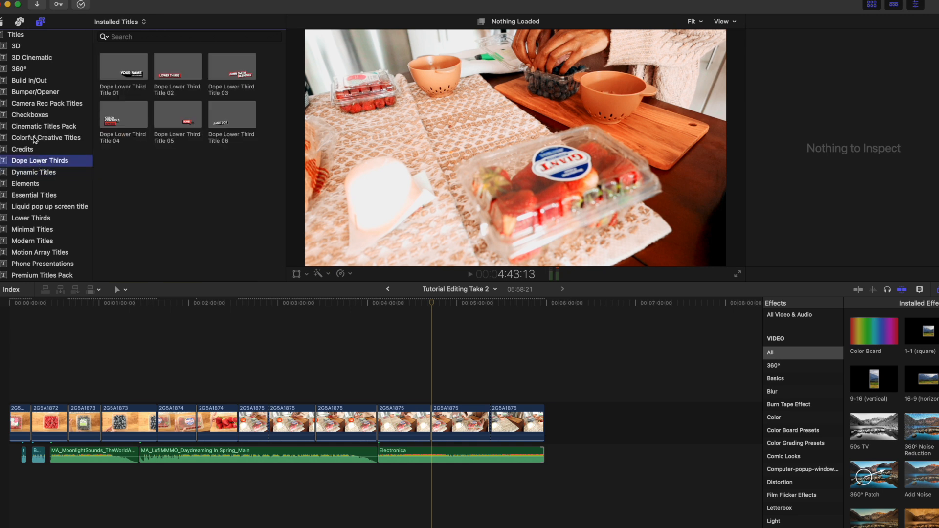
pyautogui.click(34, 139)
pyautogui.click(29, 204)
pyautogui.click(27, 151)
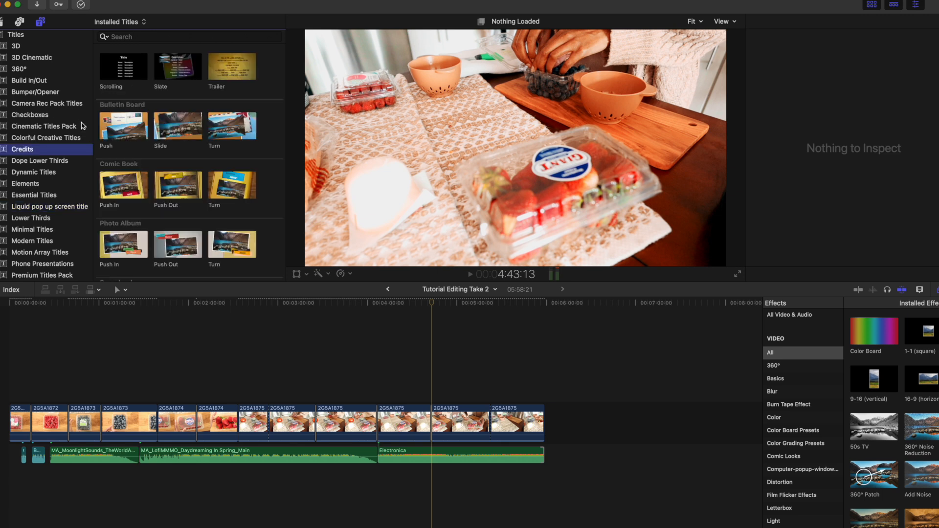
pyautogui.click(33, 138)
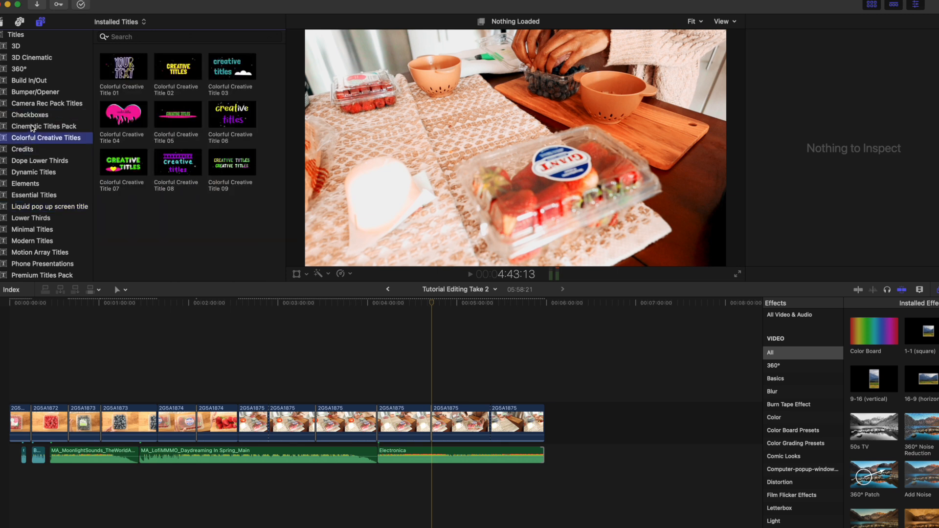
# Add Cinematic Title Pack 01 above the video clips at about 3:41 and play it back.
pyautogui.click(32, 128)
pyautogui.moveTo(127, 70); pyautogui.dragTo(343, 393)
pyautogui.moveTo(434, 303); pyautogui.dragTo(340, 340)
pyautogui.press('space')
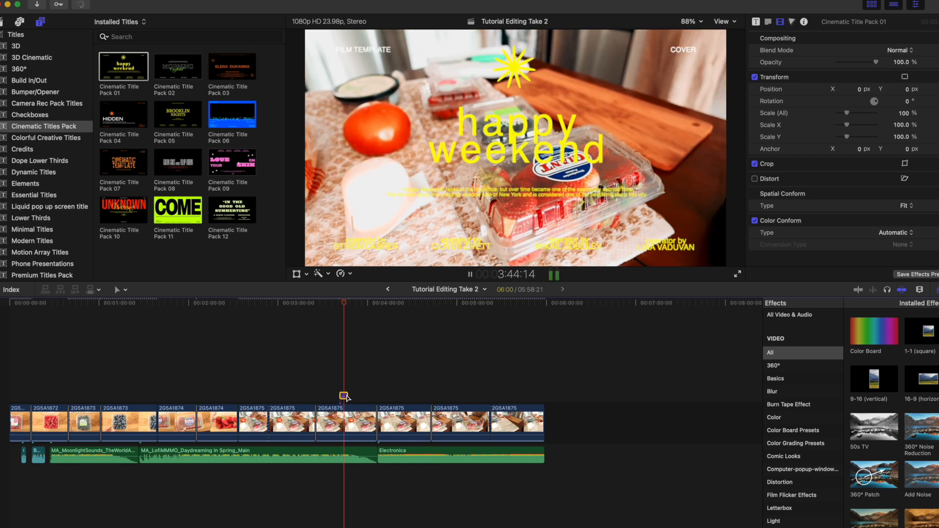
pyautogui.press('space')
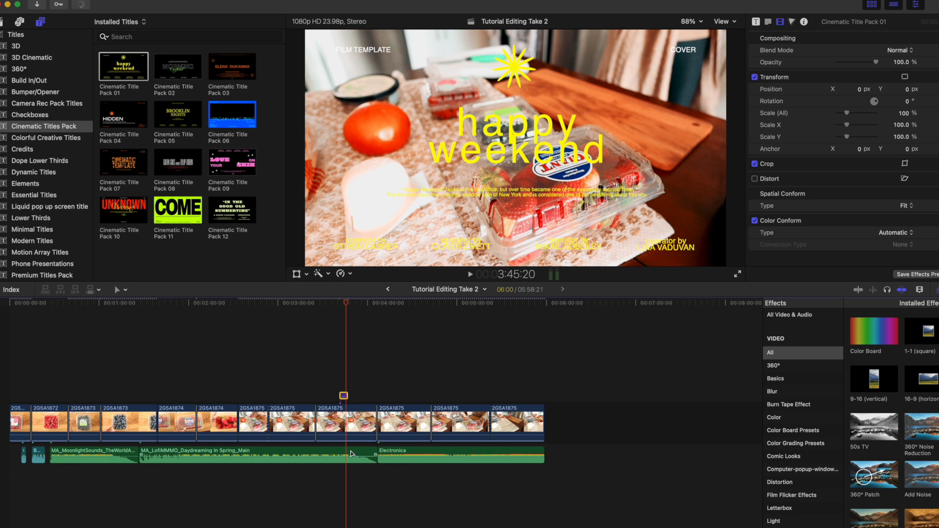
# Lengthen the Cinematic Title Pack 01 title to about 14 seconds and play it from its start.
pyautogui.moveTo(347, 396); pyautogui.dragTo(361, 398)
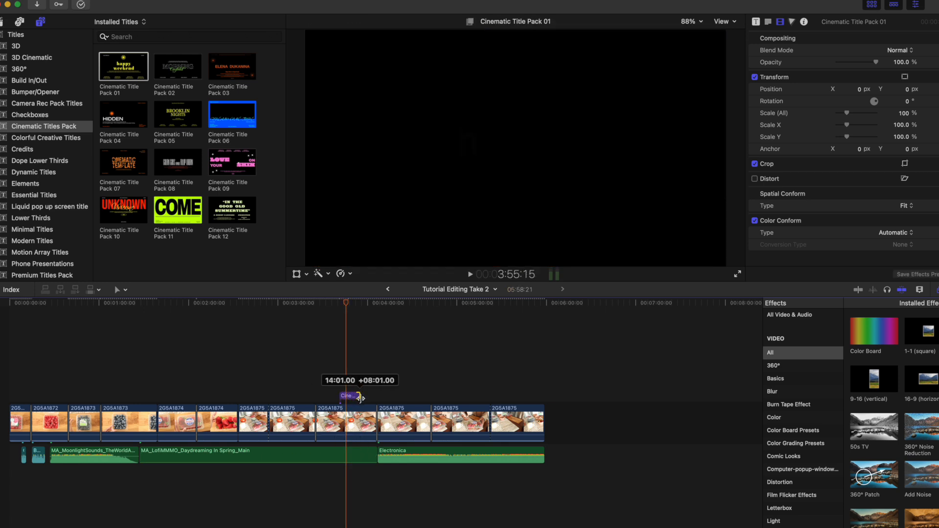
pyautogui.moveTo(345, 304); pyautogui.dragTo(340, 307)
pyautogui.press('space')
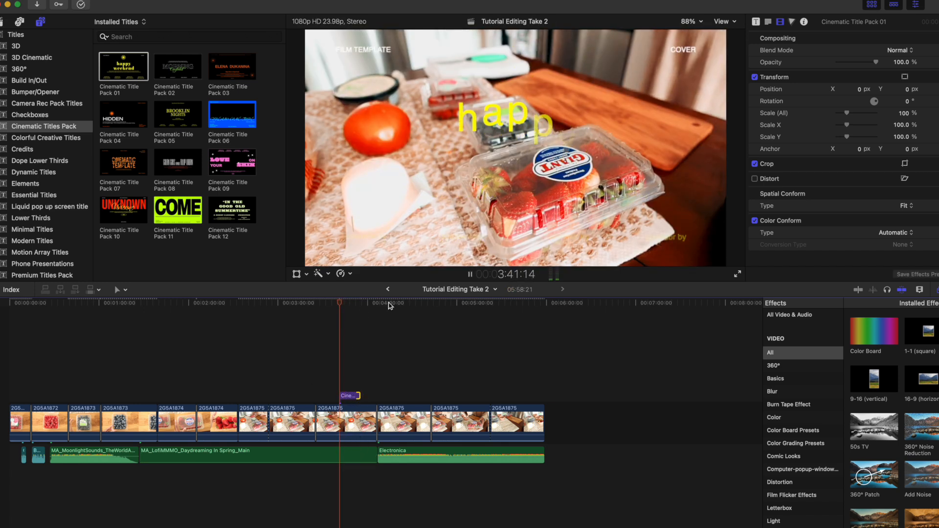
# Add Cinematic Title Pack 04 above the clips where the Electronica track begins and make it 11 seconds long.
pyautogui.moveTo(129, 119); pyautogui.dragTo(389, 325)
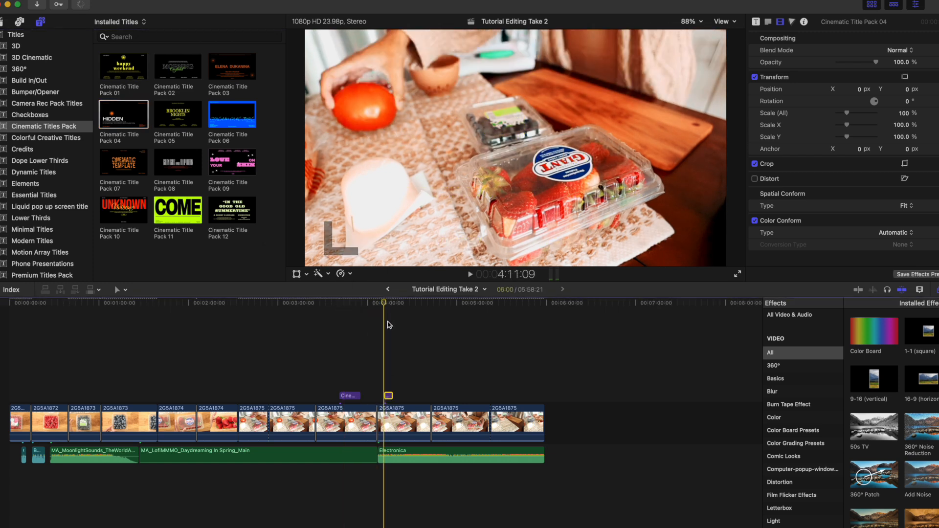
# Browse more title categories, including Credits, Camera Rec Pack Titles, Minimal Titles, Build In/Out and Colorful Creative Titles.
pyautogui.click(32, 158)
pyautogui.click(32, 150)
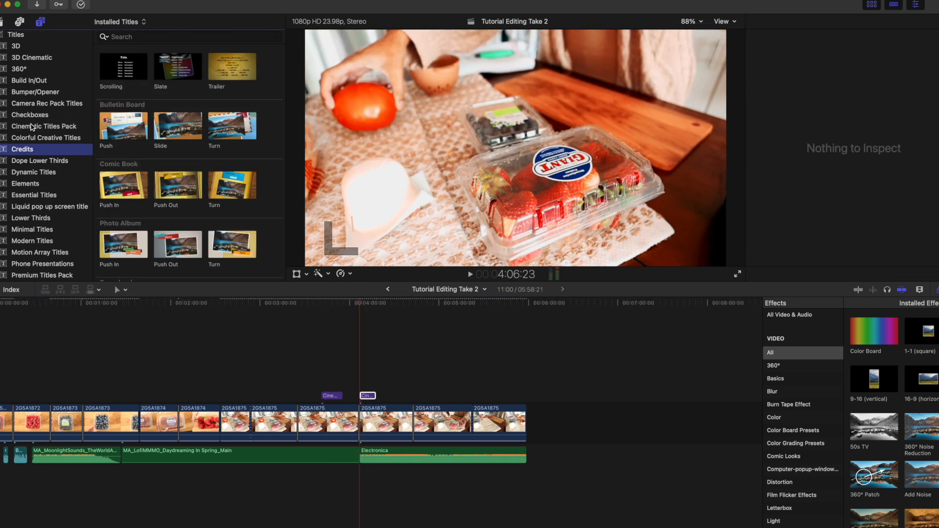
pyautogui.click(26, 103)
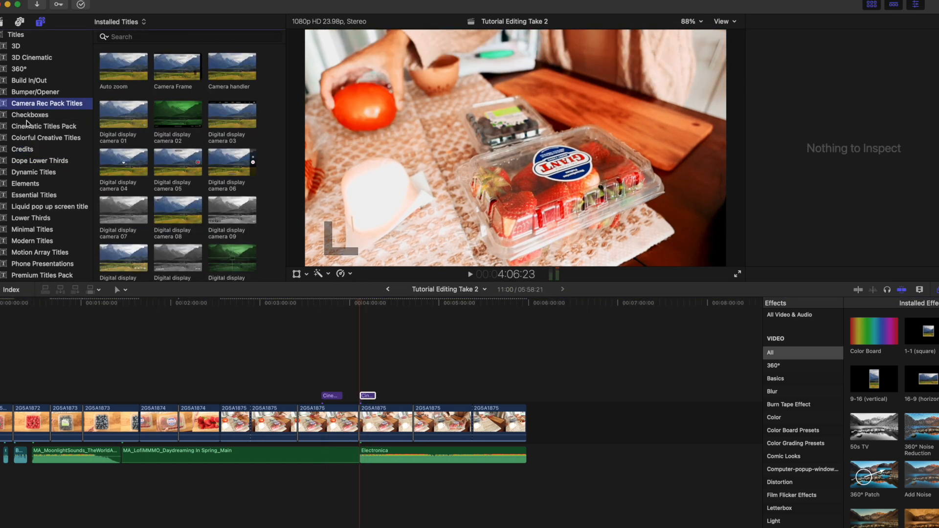
pyautogui.click(30, 228)
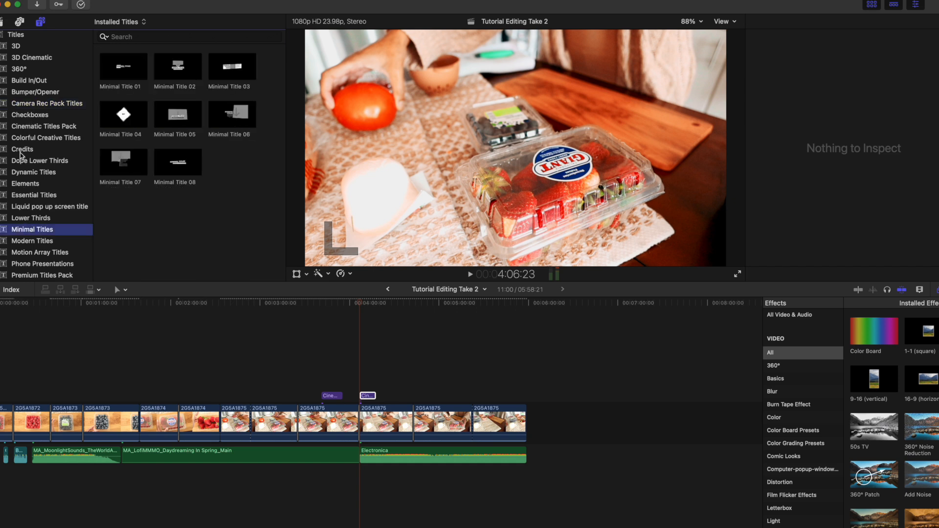
pyautogui.click(23, 83)
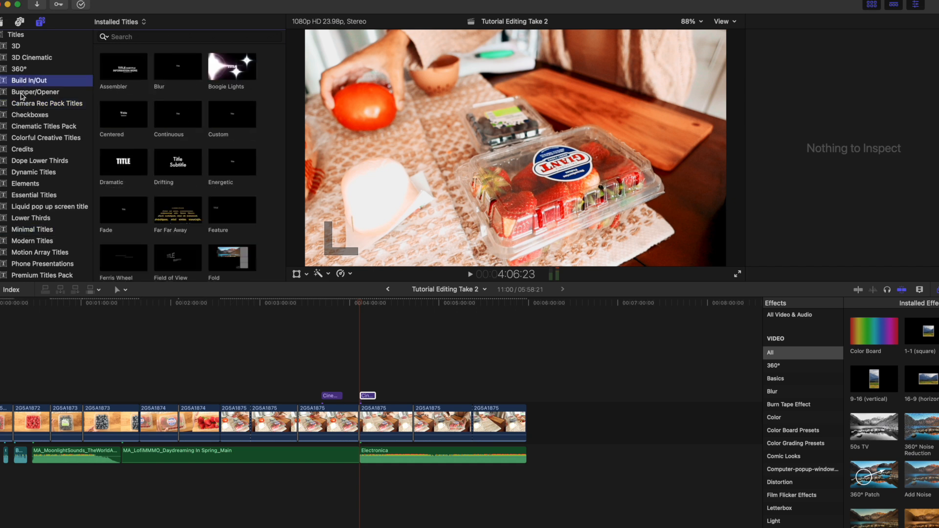
pyautogui.click(22, 96)
pyautogui.click(22, 118)
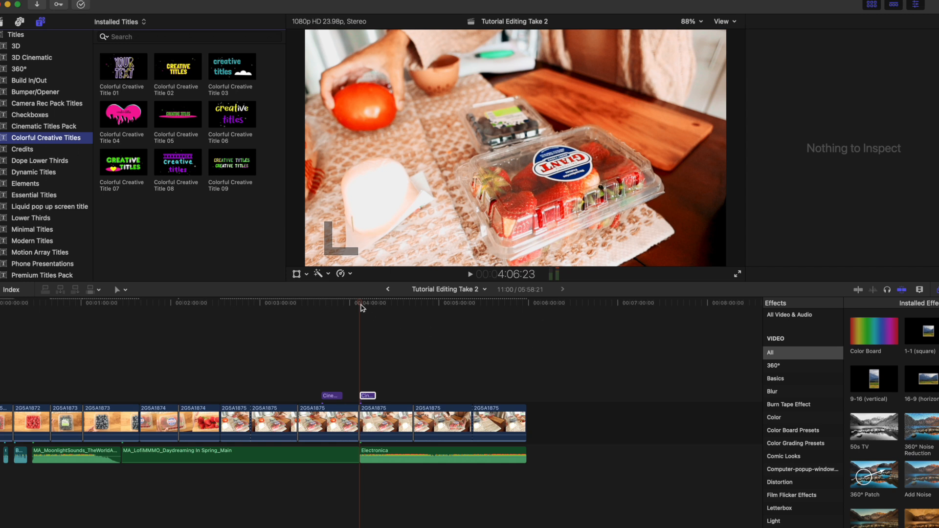
# Place the playhead at about 3:03 and review the transitions and the Color category of video effects.
pyautogui.moveTo(361, 305); pyautogui.dragTo(265, 323)
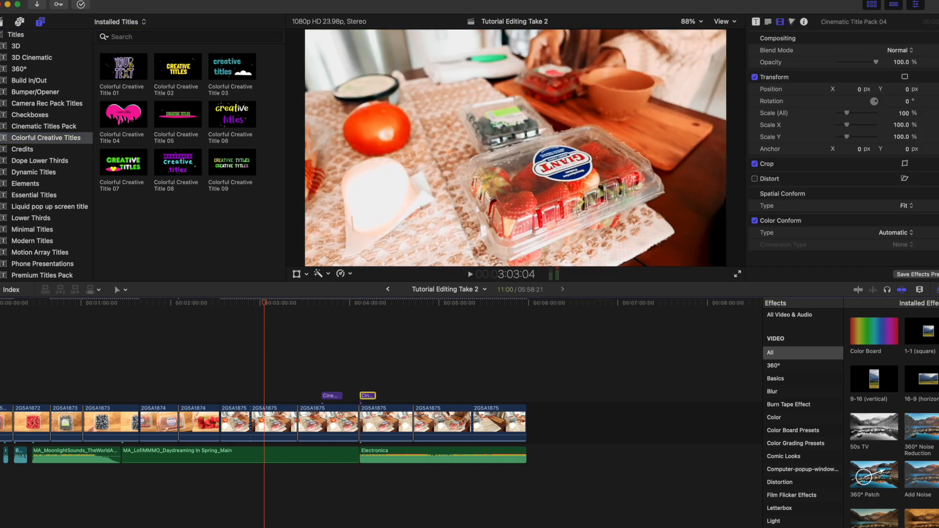
pyautogui.press('ctrl+super+5')
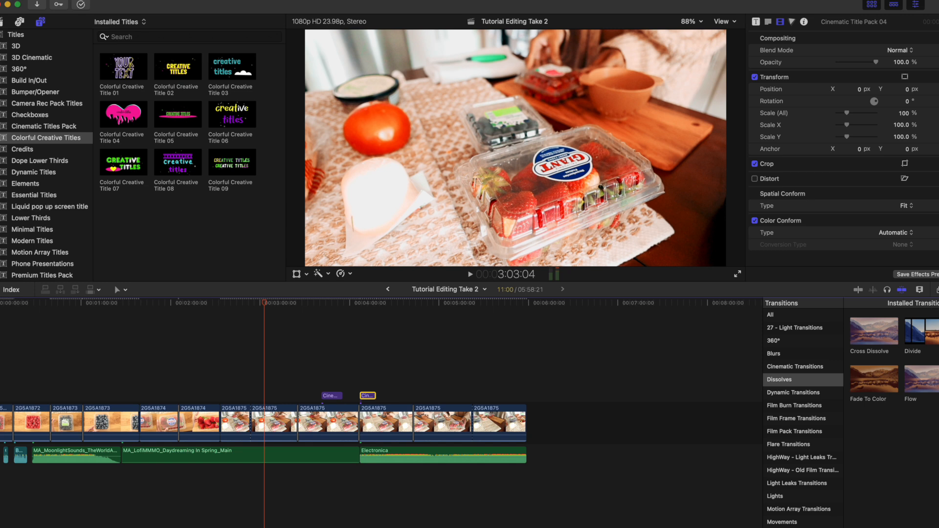
pyautogui.press('super+5')
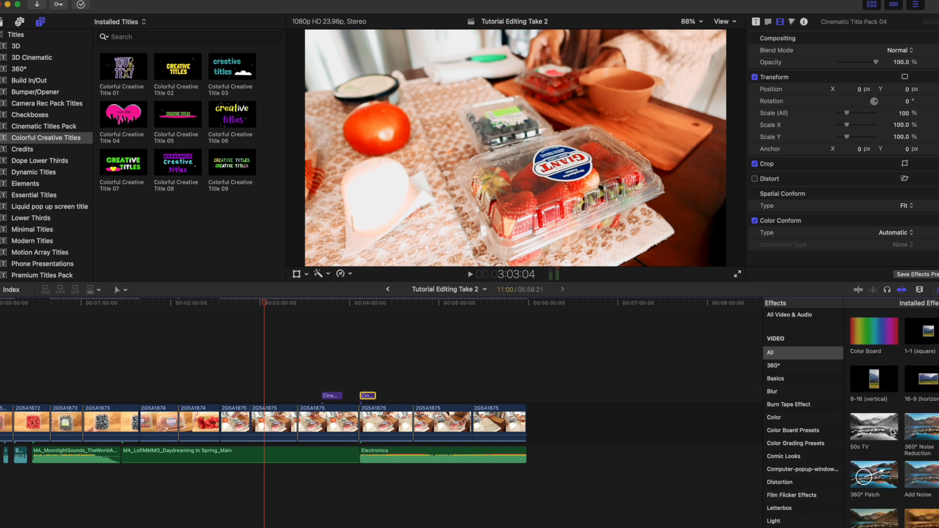
pyautogui.click(799, 419)
pyautogui.scroll(-3, 786, 439)
# Select the 2G5A1875 clips one after another, back to the one at about 3:03, to review their applied color effects.
pyautogui.moveTo(861, 473); pyautogui.dragTo(496, 413)
pyautogui.click(437, 413)
pyautogui.click(386, 422)
pyautogui.click(328, 421)
pyautogui.click(273, 422)
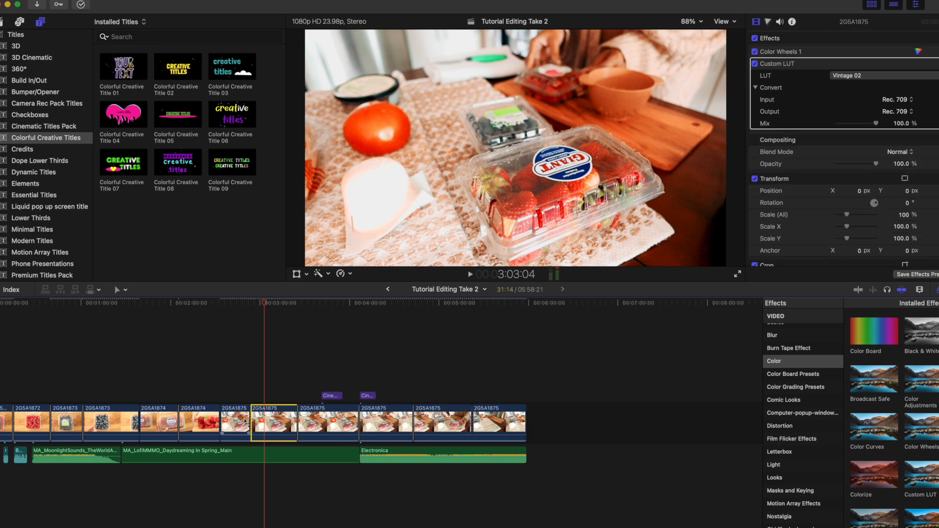